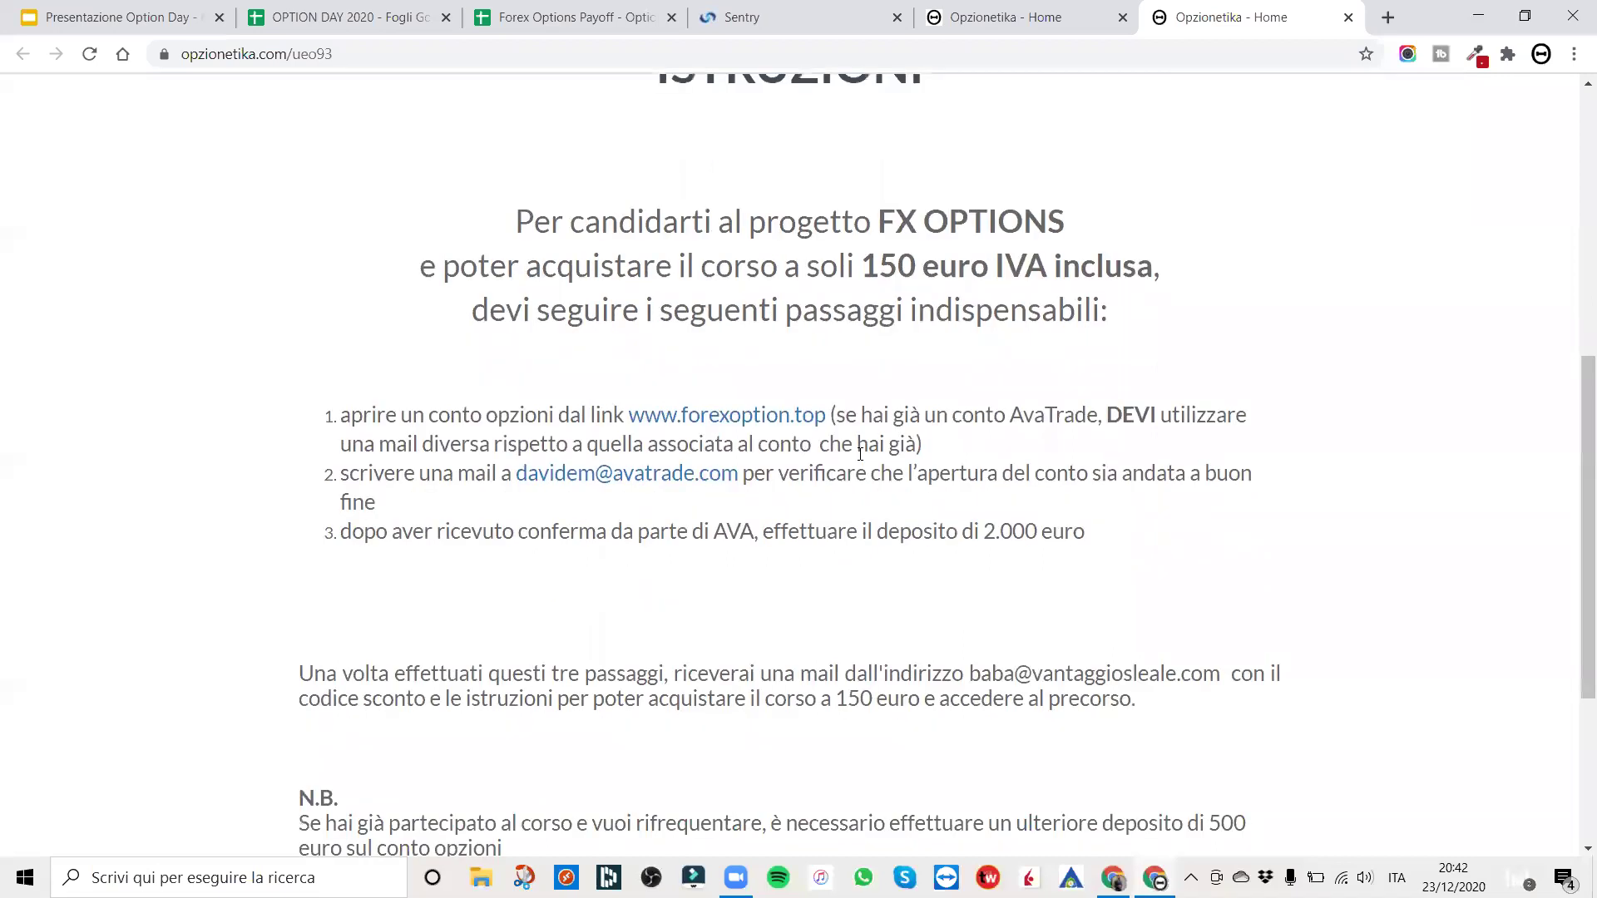
- Review the FX OPTIONS application instructions, including the three required steps and the N.B. note about repeat participants
{"action": "scroll", "coordinate": [940, 380], "scroll_direction": "down", "scroll_amount": 1}
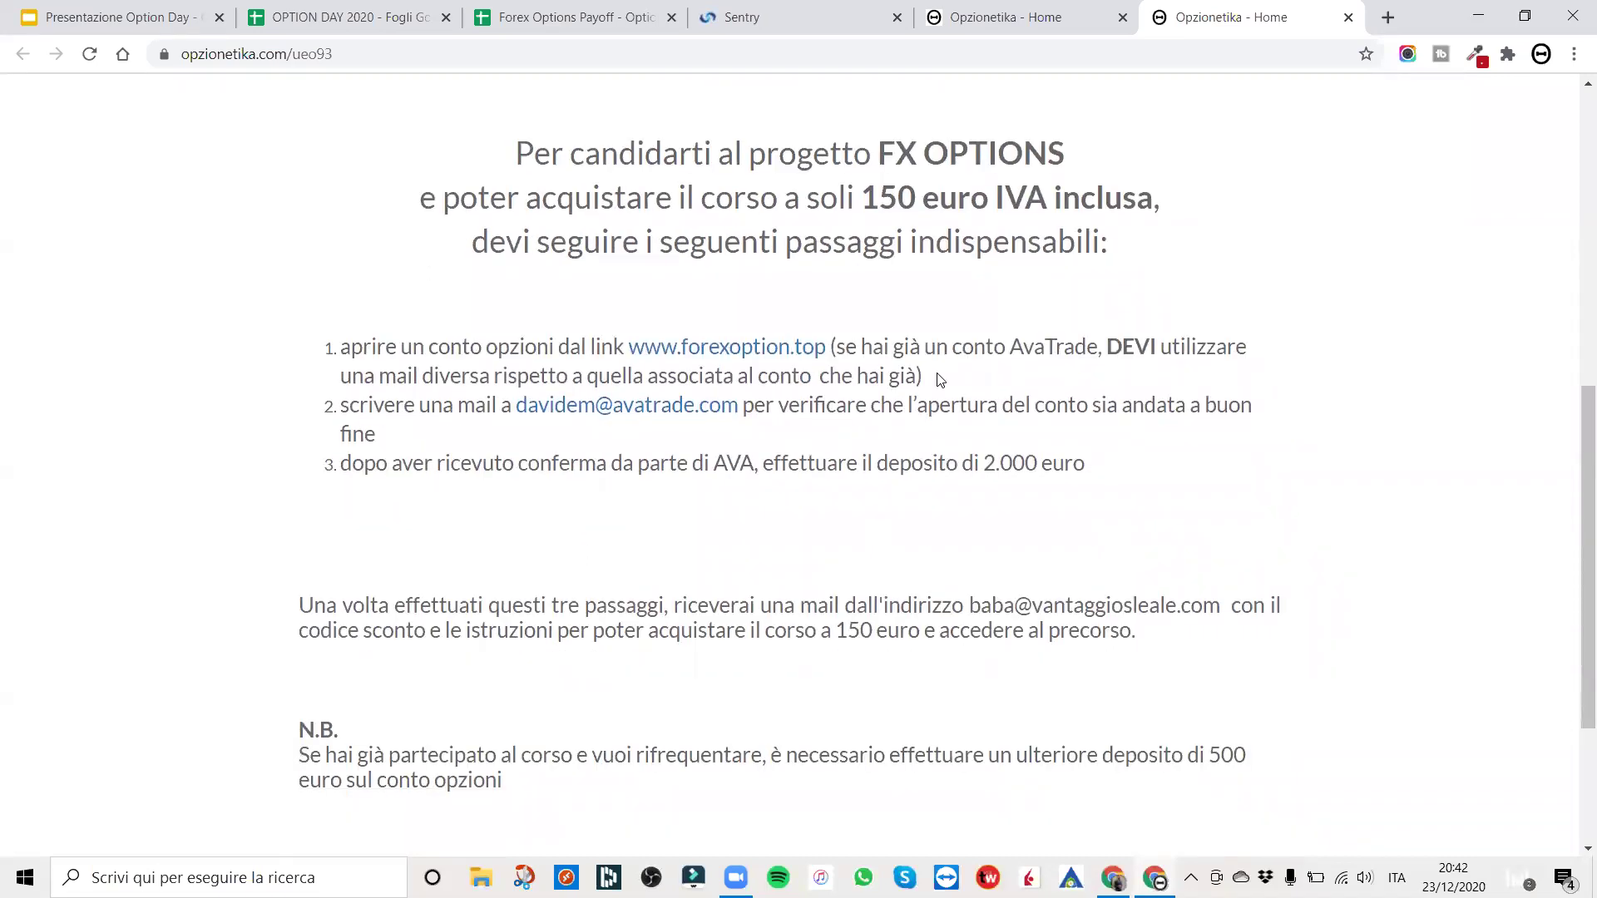
{"action": "scroll", "coordinate": [940, 380], "scroll_direction": "down", "scroll_amount": 3}
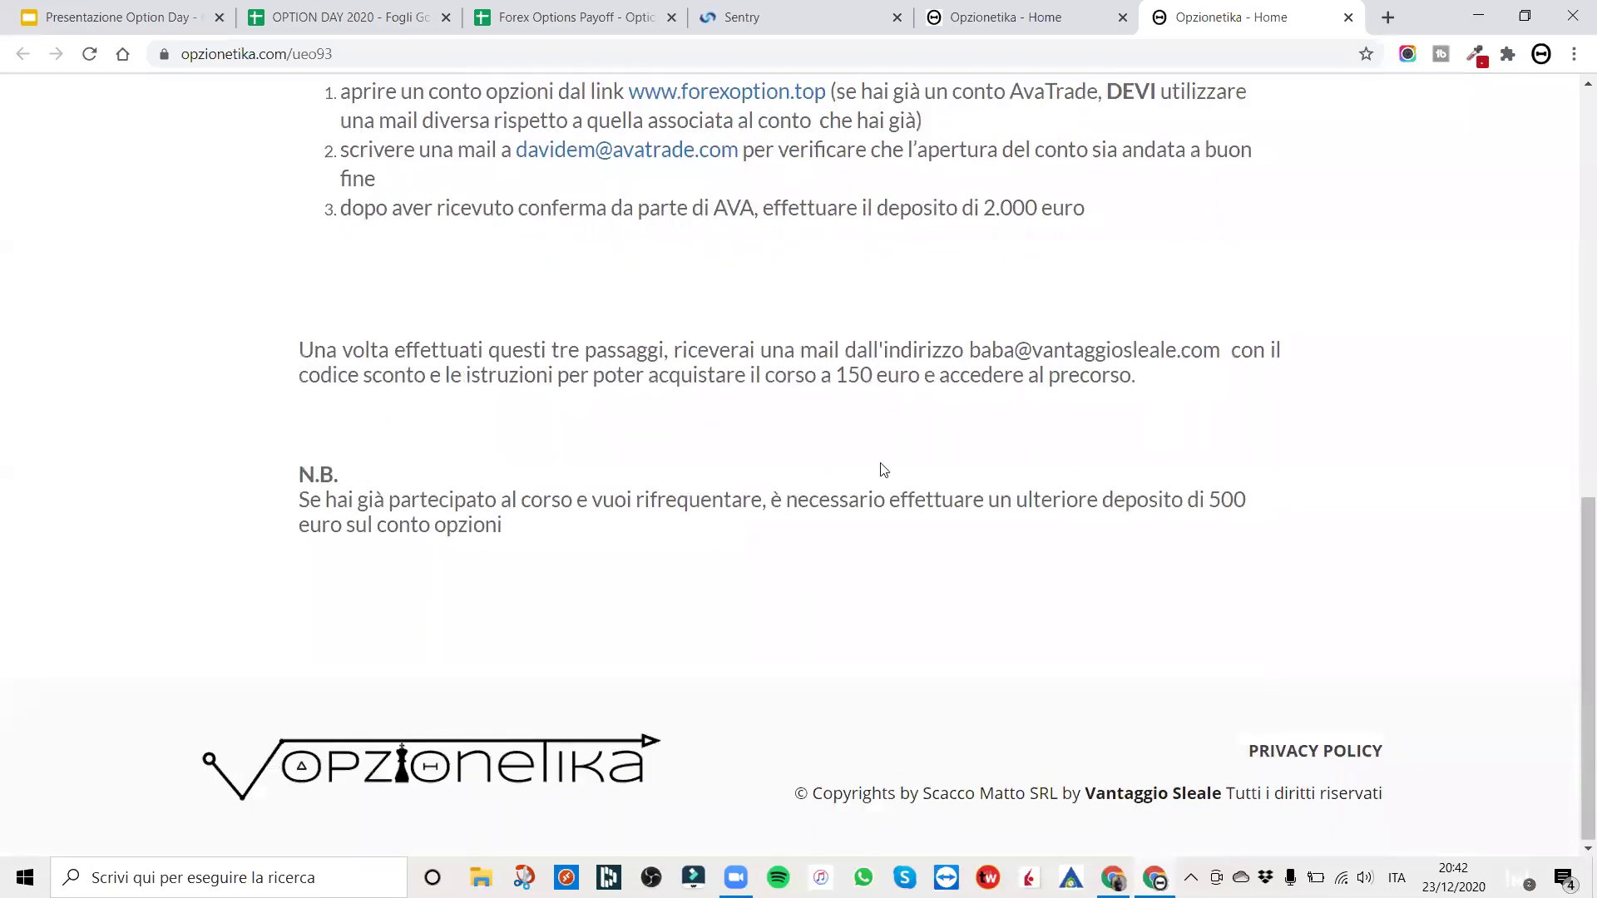
{"action": "scroll", "coordinate": [843, 476], "scroll_direction": "up", "scroll_amount": 3}
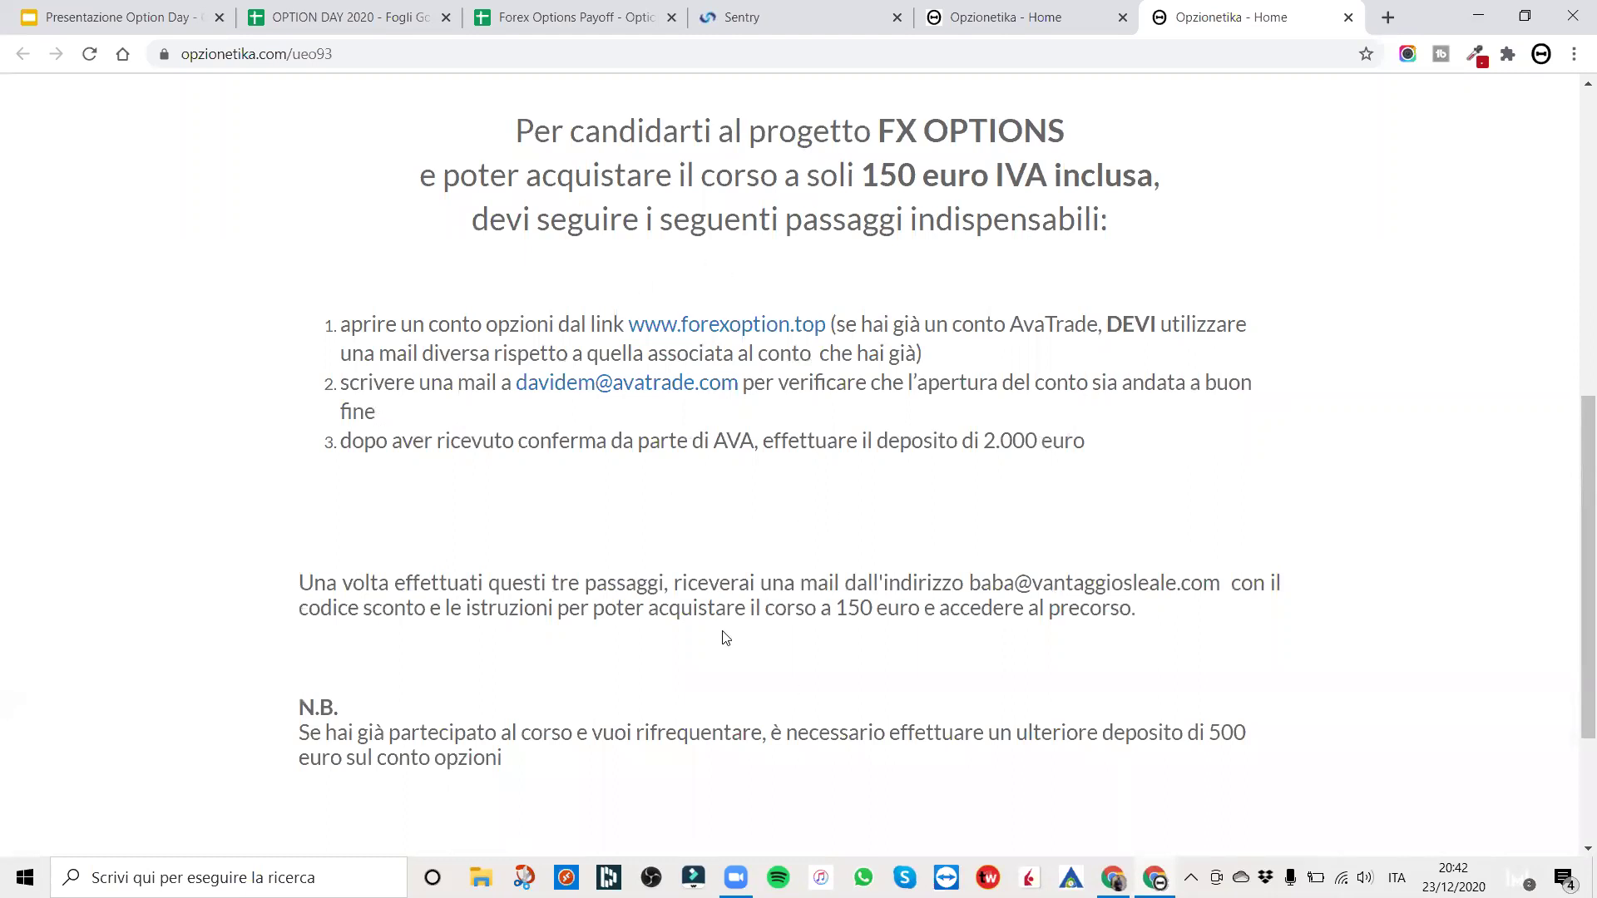
{"action": "scroll", "coordinate": [725, 638], "scroll_direction": "up", "scroll_amount": 9}
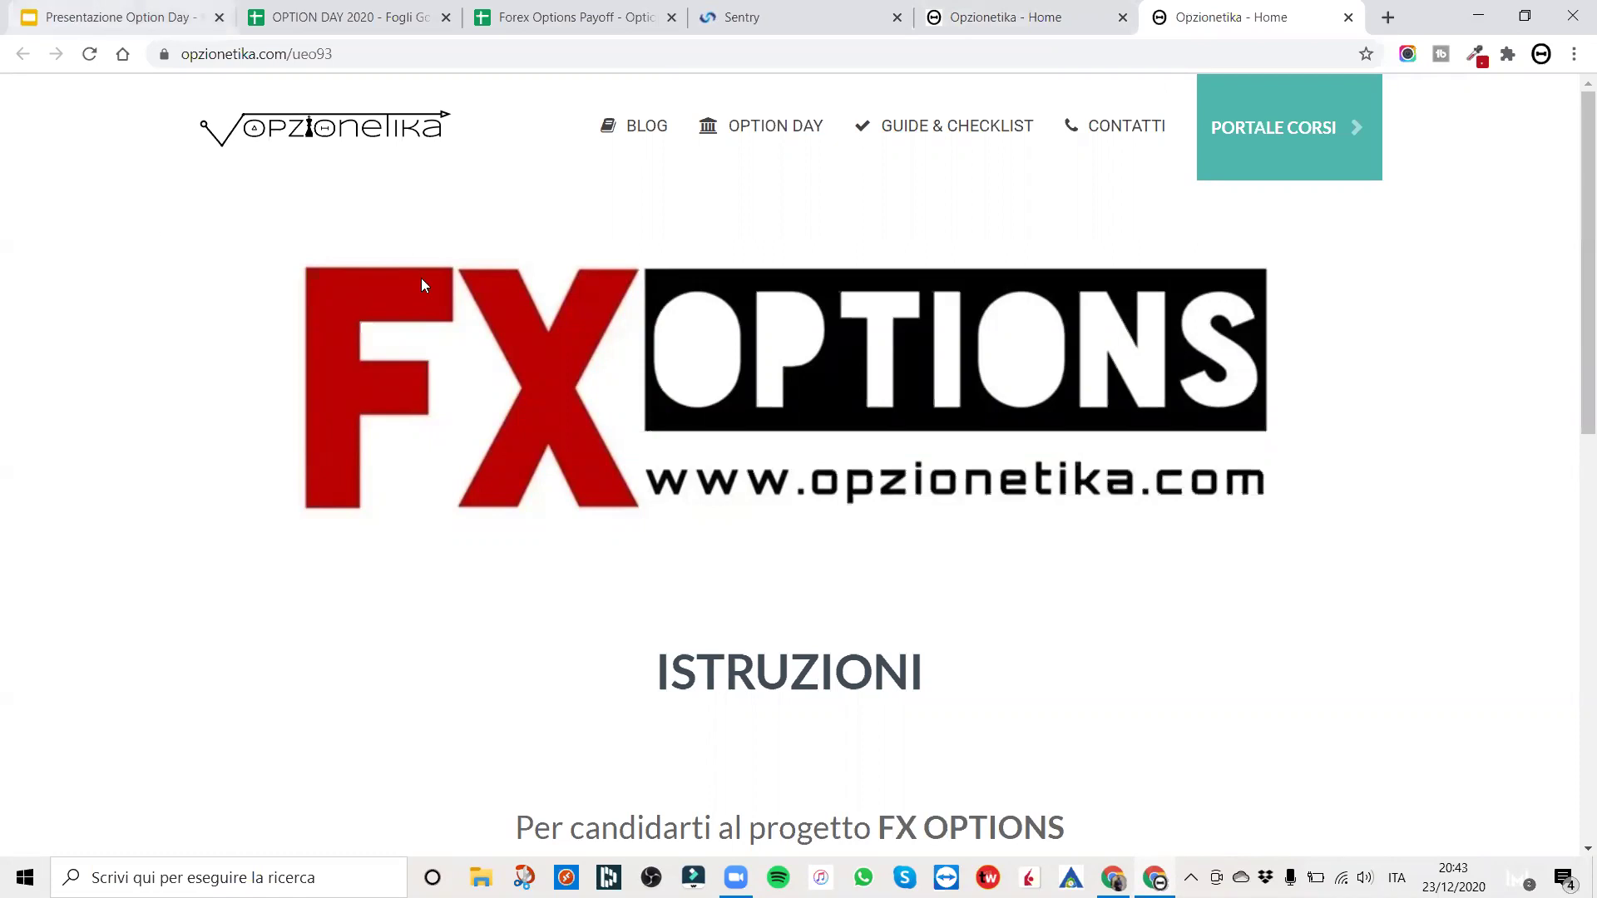
- Switch to the Sentry trading platform and look through its list of currency pairs, metals and indices
{"action": "left_click", "coordinate": [746, 25]}
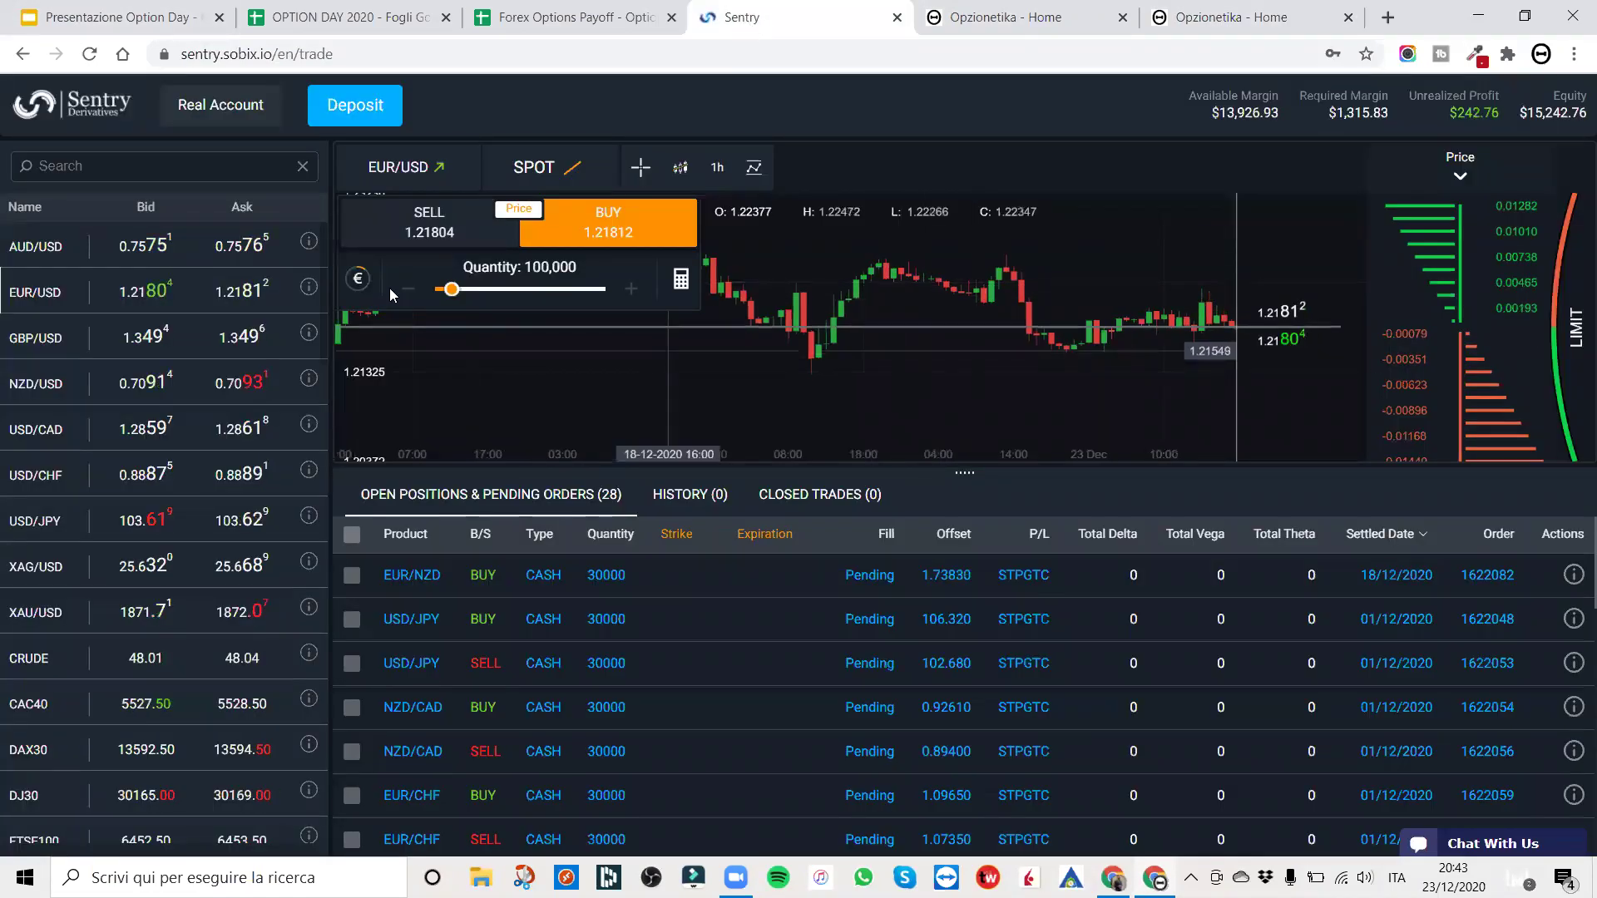
{"action": "scroll", "coordinate": [80, 451], "scroll_direction": "down", "scroll_amount": 2}
{"action": "scroll", "coordinate": [81, 451], "scroll_direction": "down", "scroll_amount": 2}
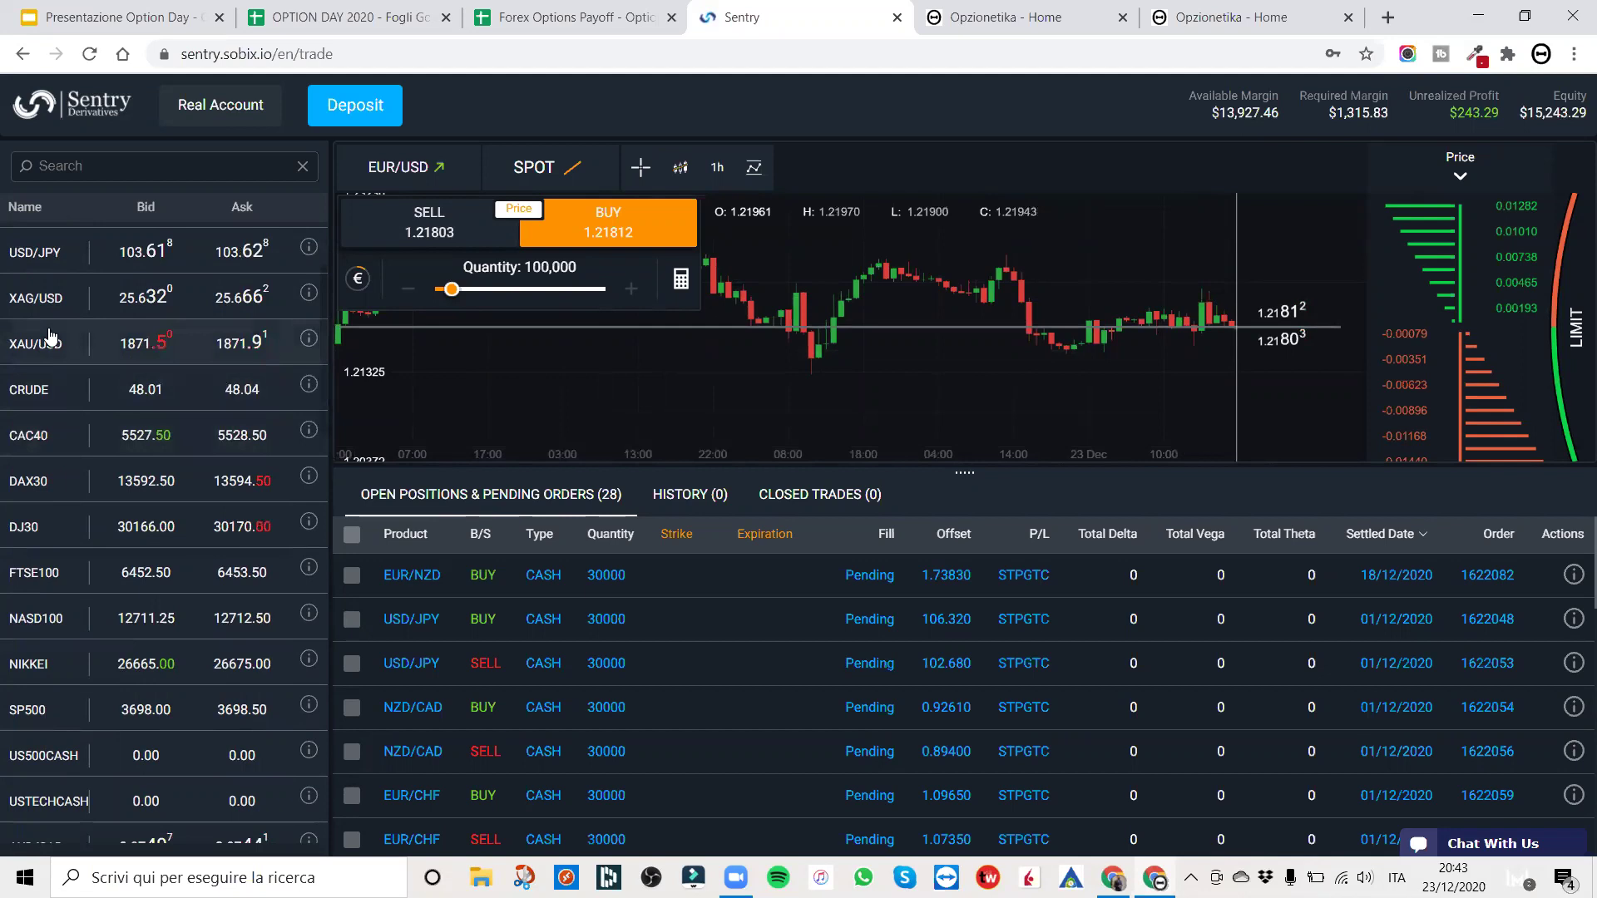
{"action": "scroll", "coordinate": [50, 335], "scroll_direction": "up", "scroll_amount": 1}
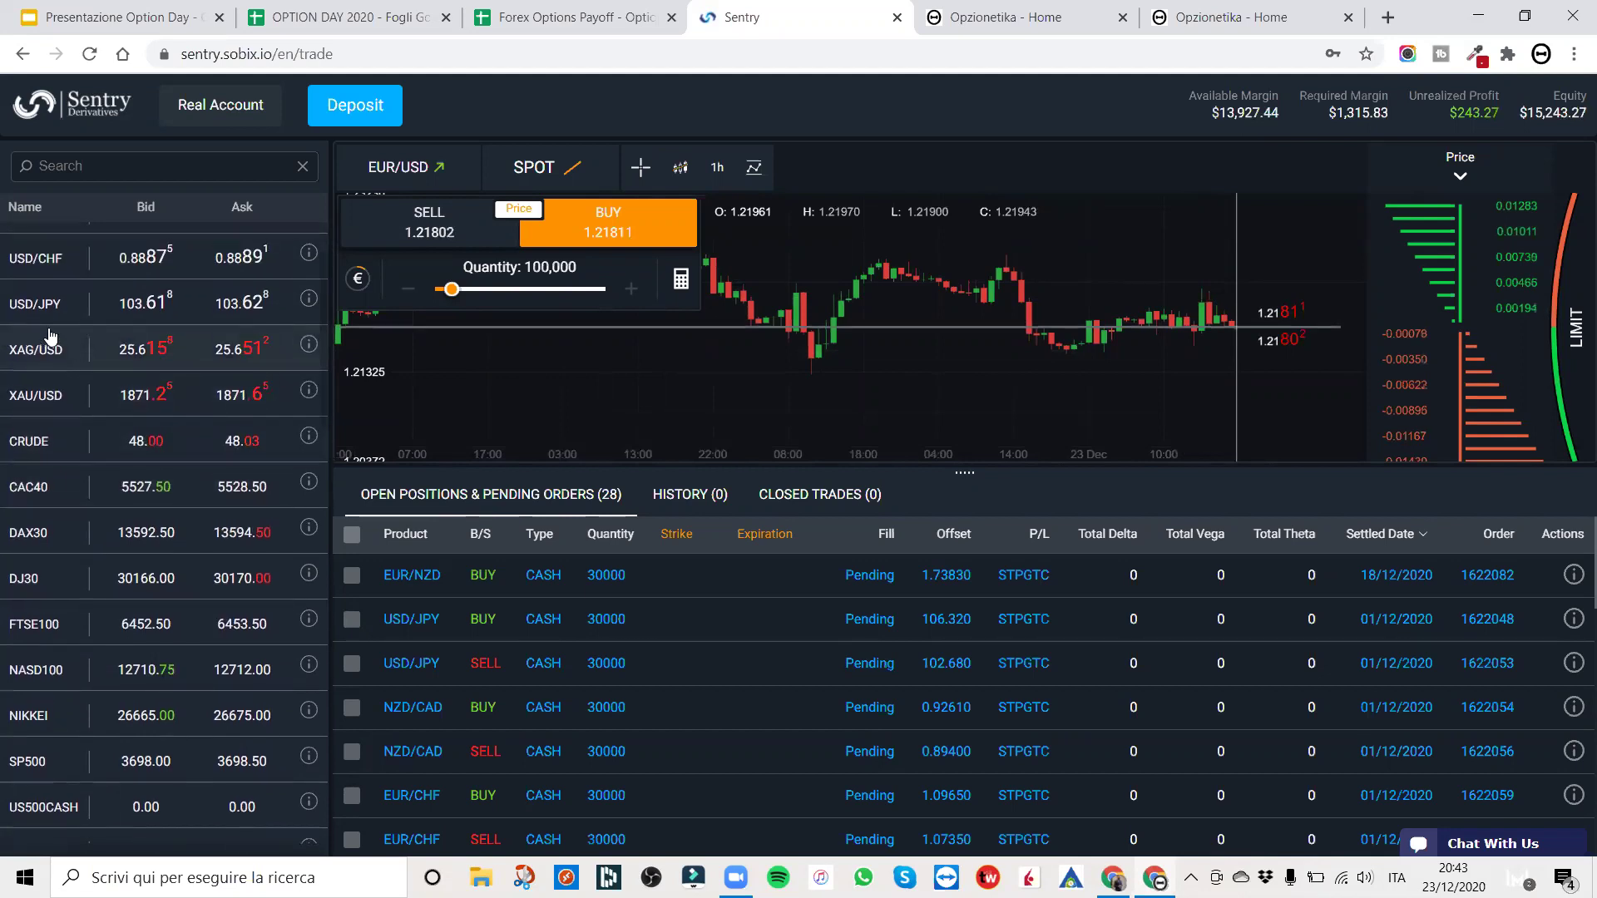
{"action": "scroll", "coordinate": [51, 335], "scroll_direction": "down", "scroll_amount": 1}
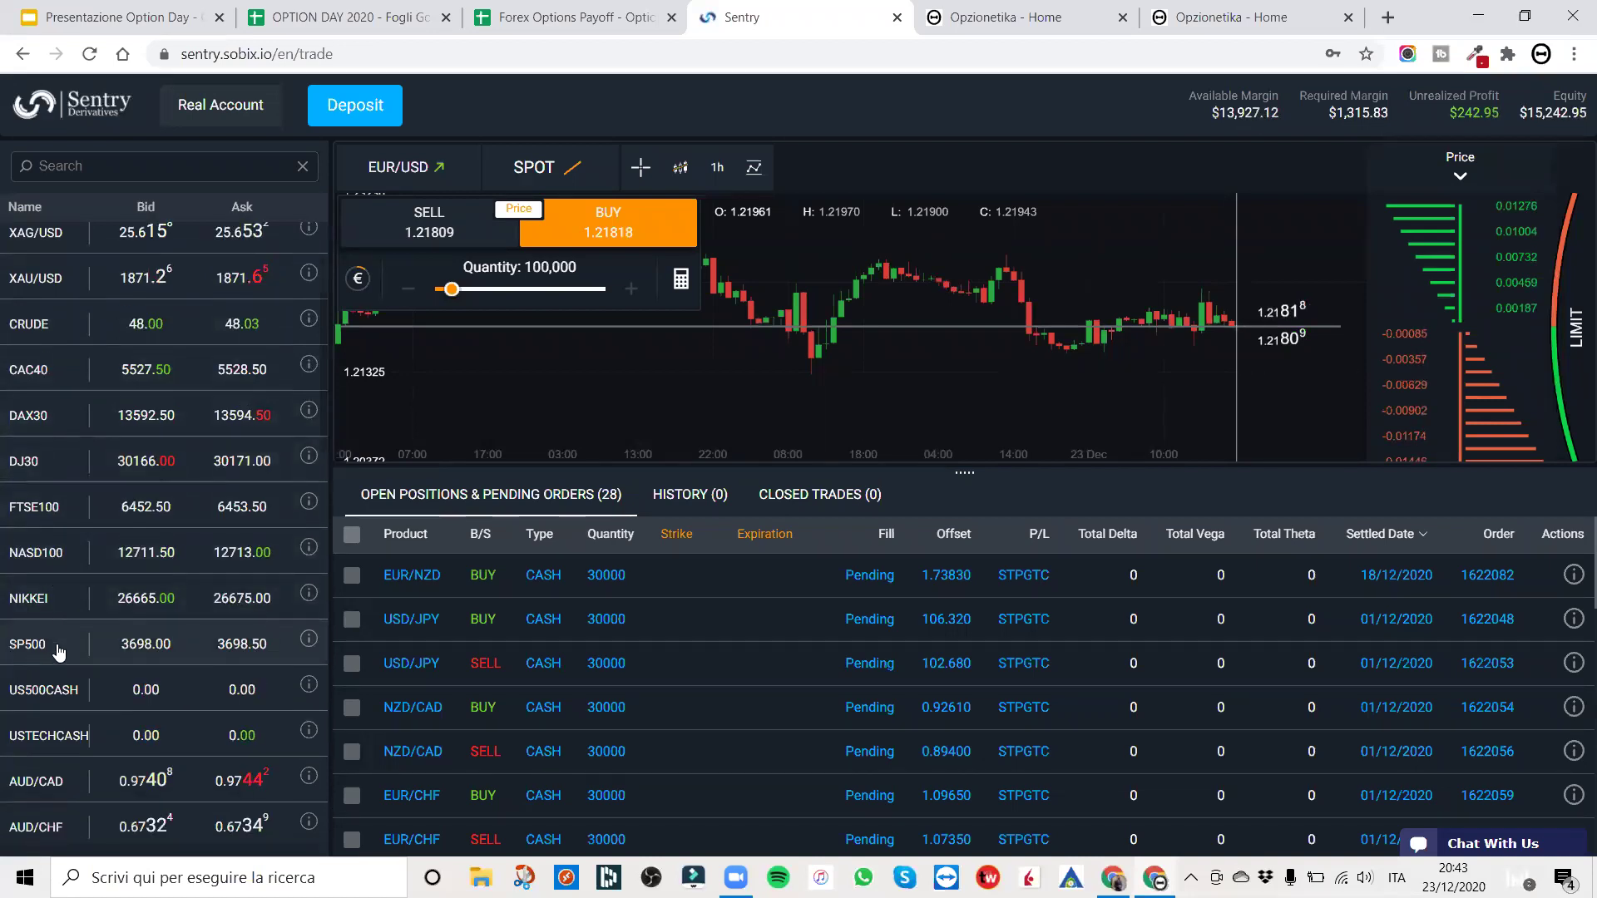
{"action": "scroll", "coordinate": [62, 593], "scroll_direction": "up", "scroll_amount": 1}
{"action": "scroll", "coordinate": [62, 592], "scroll_direction": "up", "scroll_amount": 3}
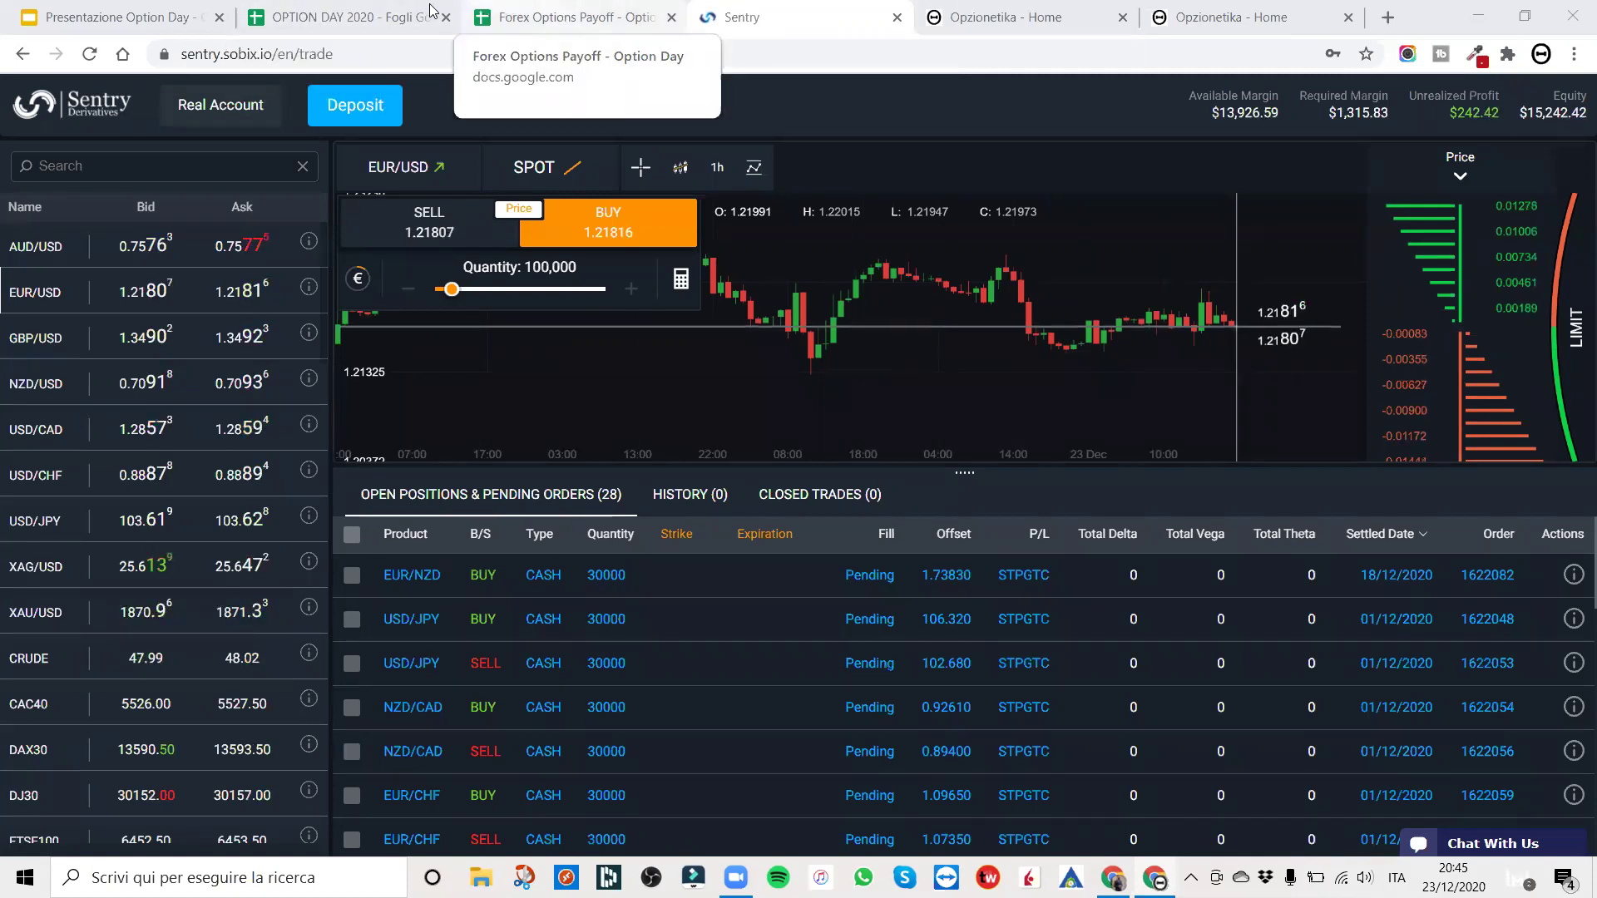
- Open the Dashboard PP sheet of the OPTION DAY 2020 spreadsheet and review the CLASSIFICA ranking of currency pairs
{"action": "left_click", "coordinate": [385, 9]}
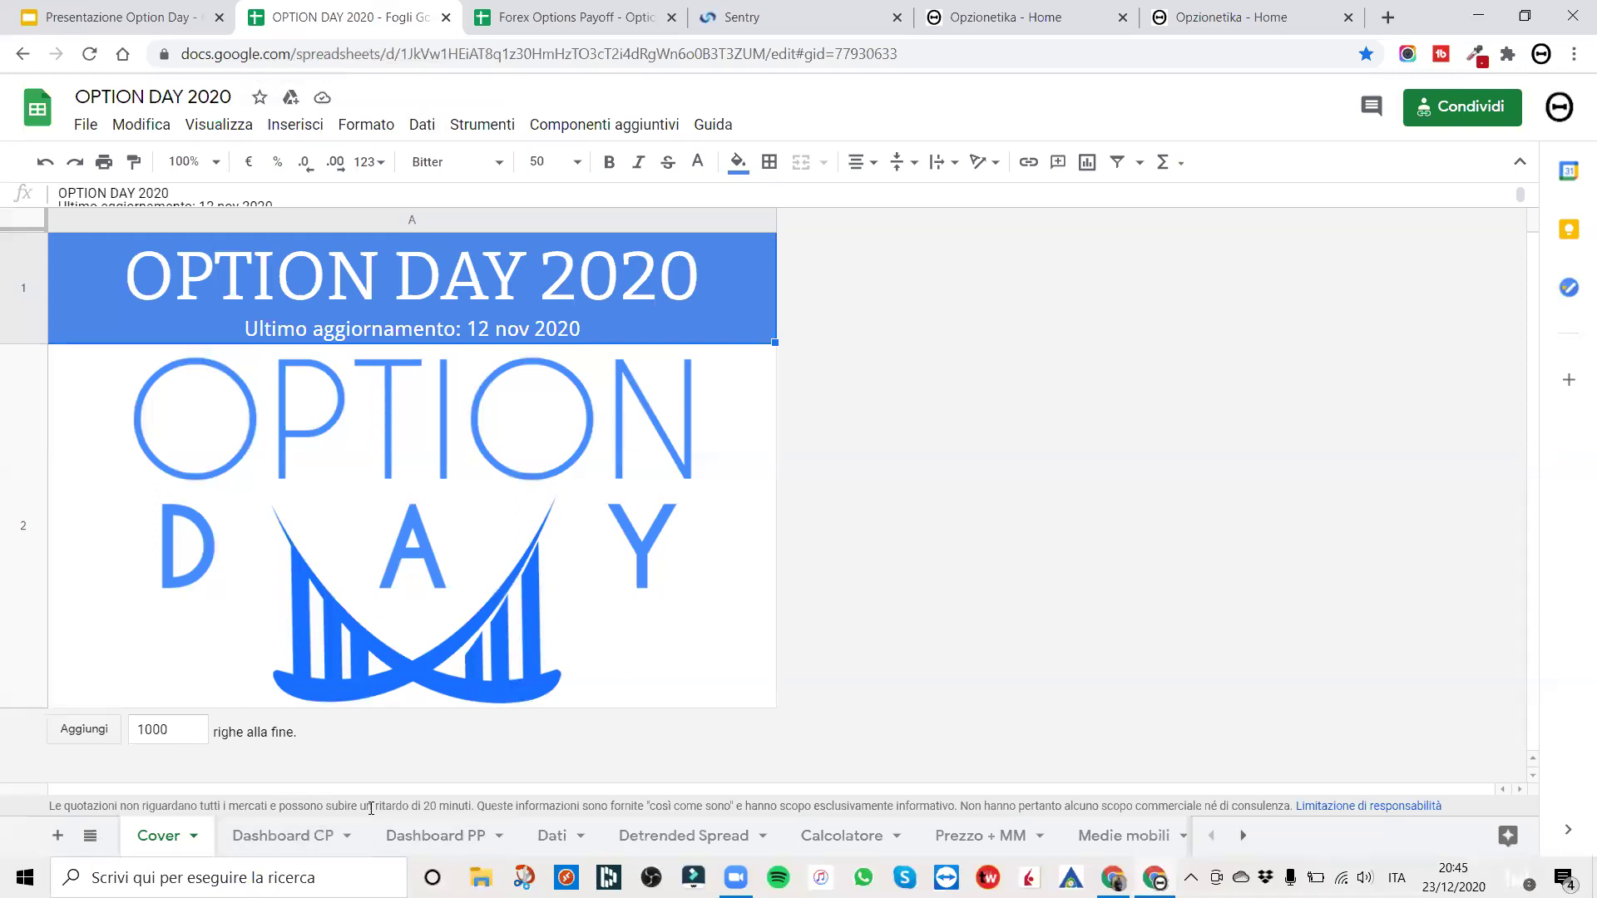
{"action": "left_click", "coordinate": [437, 839]}
{"action": "scroll", "coordinate": [559, 668], "scroll_direction": "down", "scroll_amount": 3}
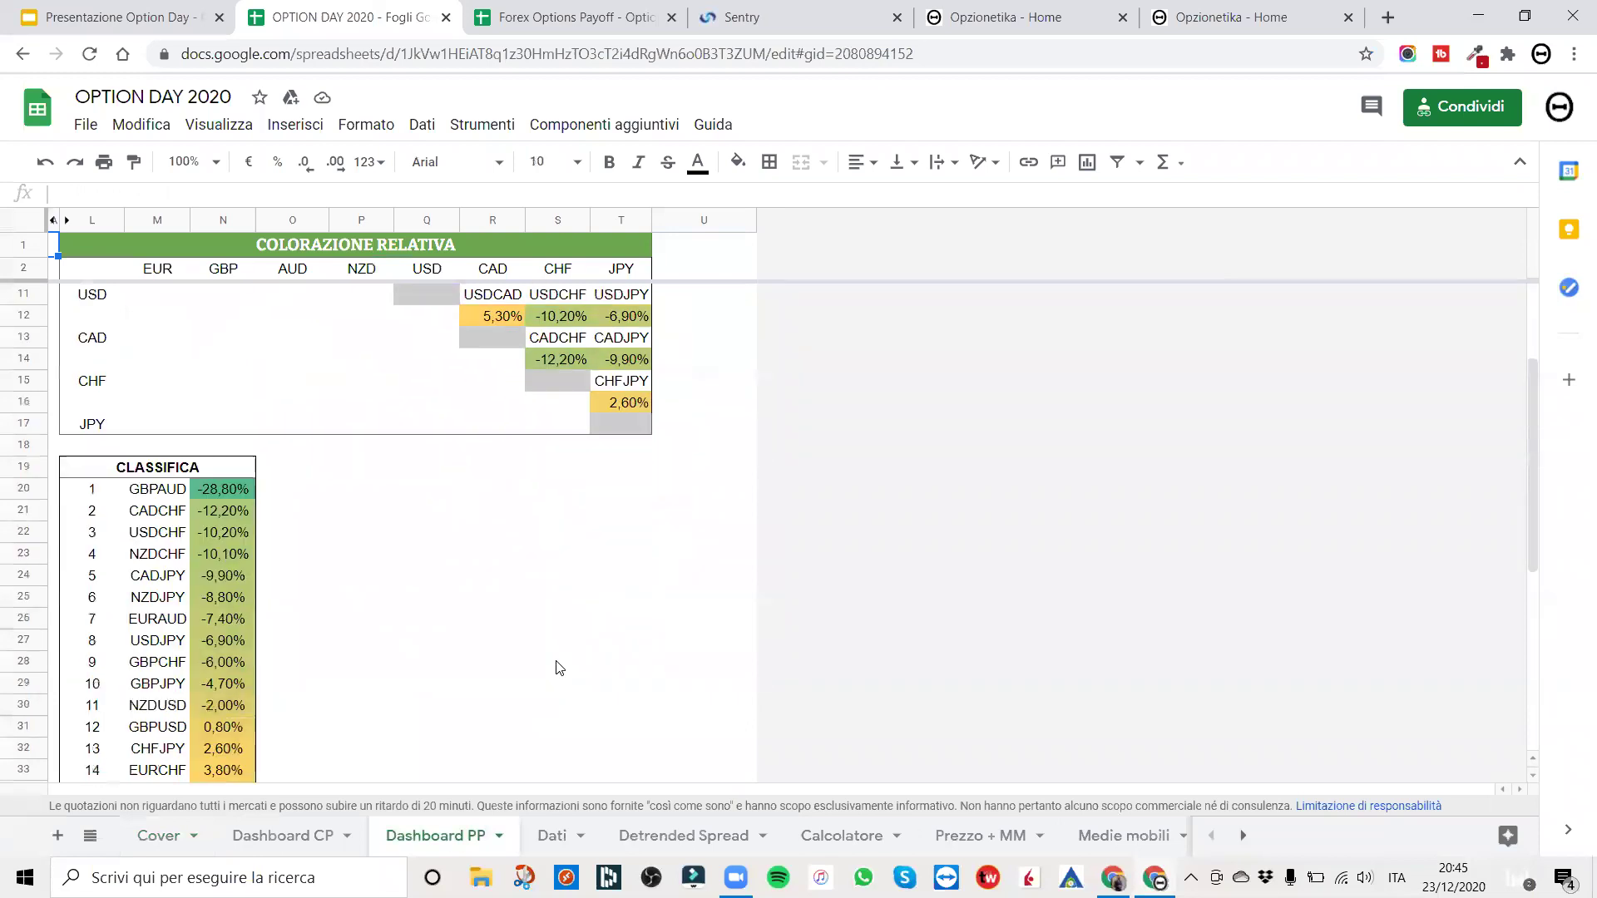
{"action": "scroll", "coordinate": [219, 509], "scroll_direction": "down", "scroll_amount": 6}
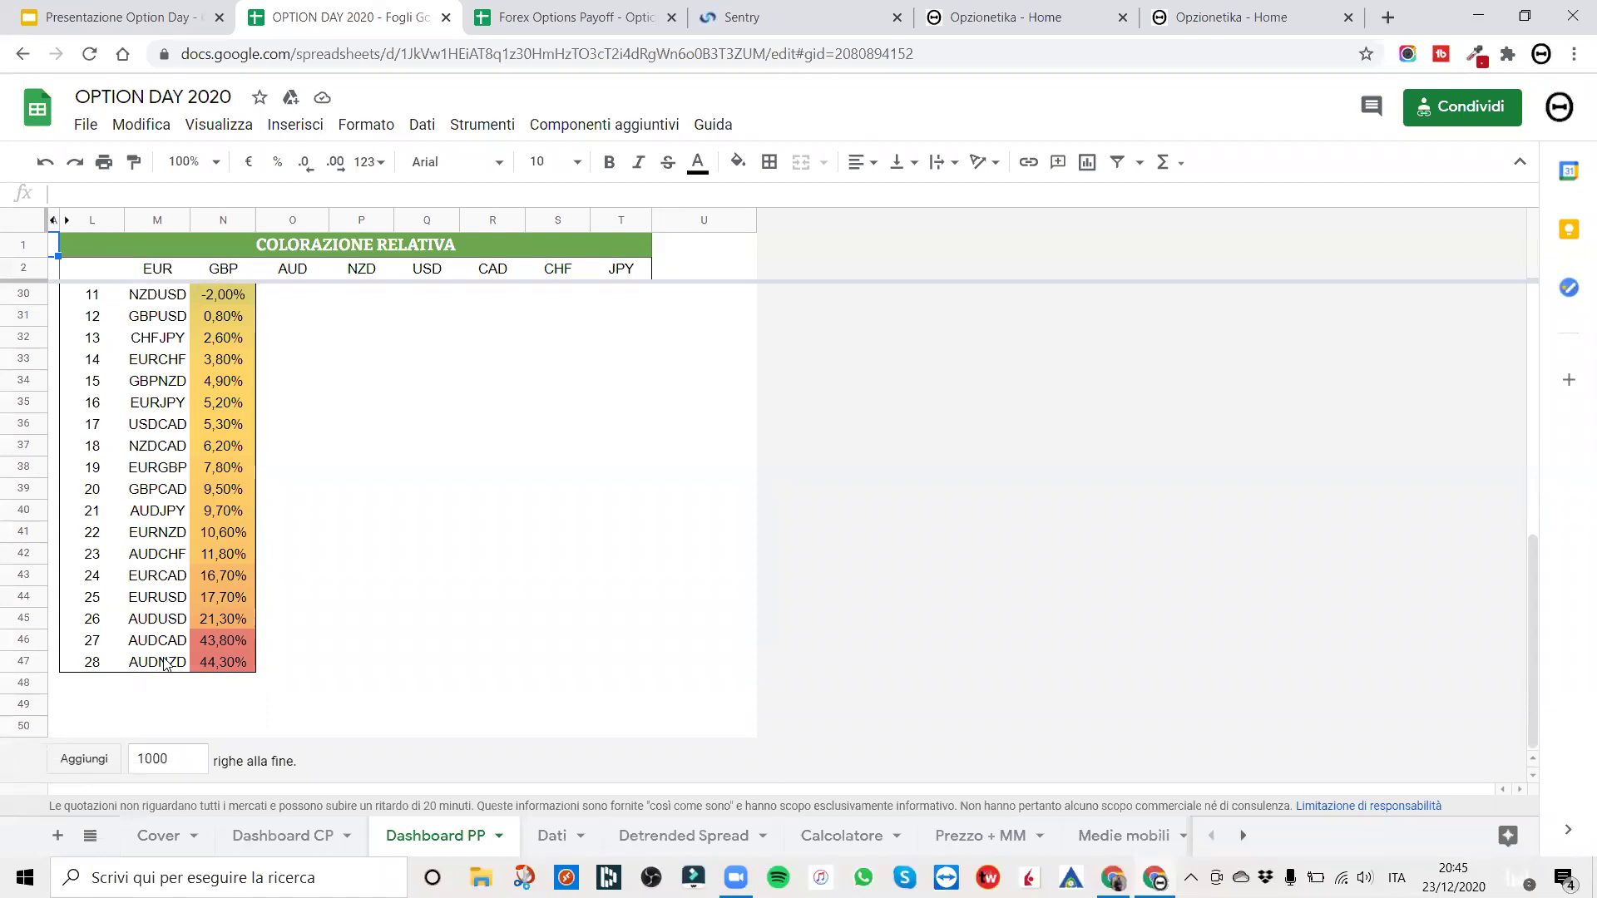
{"action": "scroll", "coordinate": [179, 607], "scroll_direction": "up", "scroll_amount": 6}
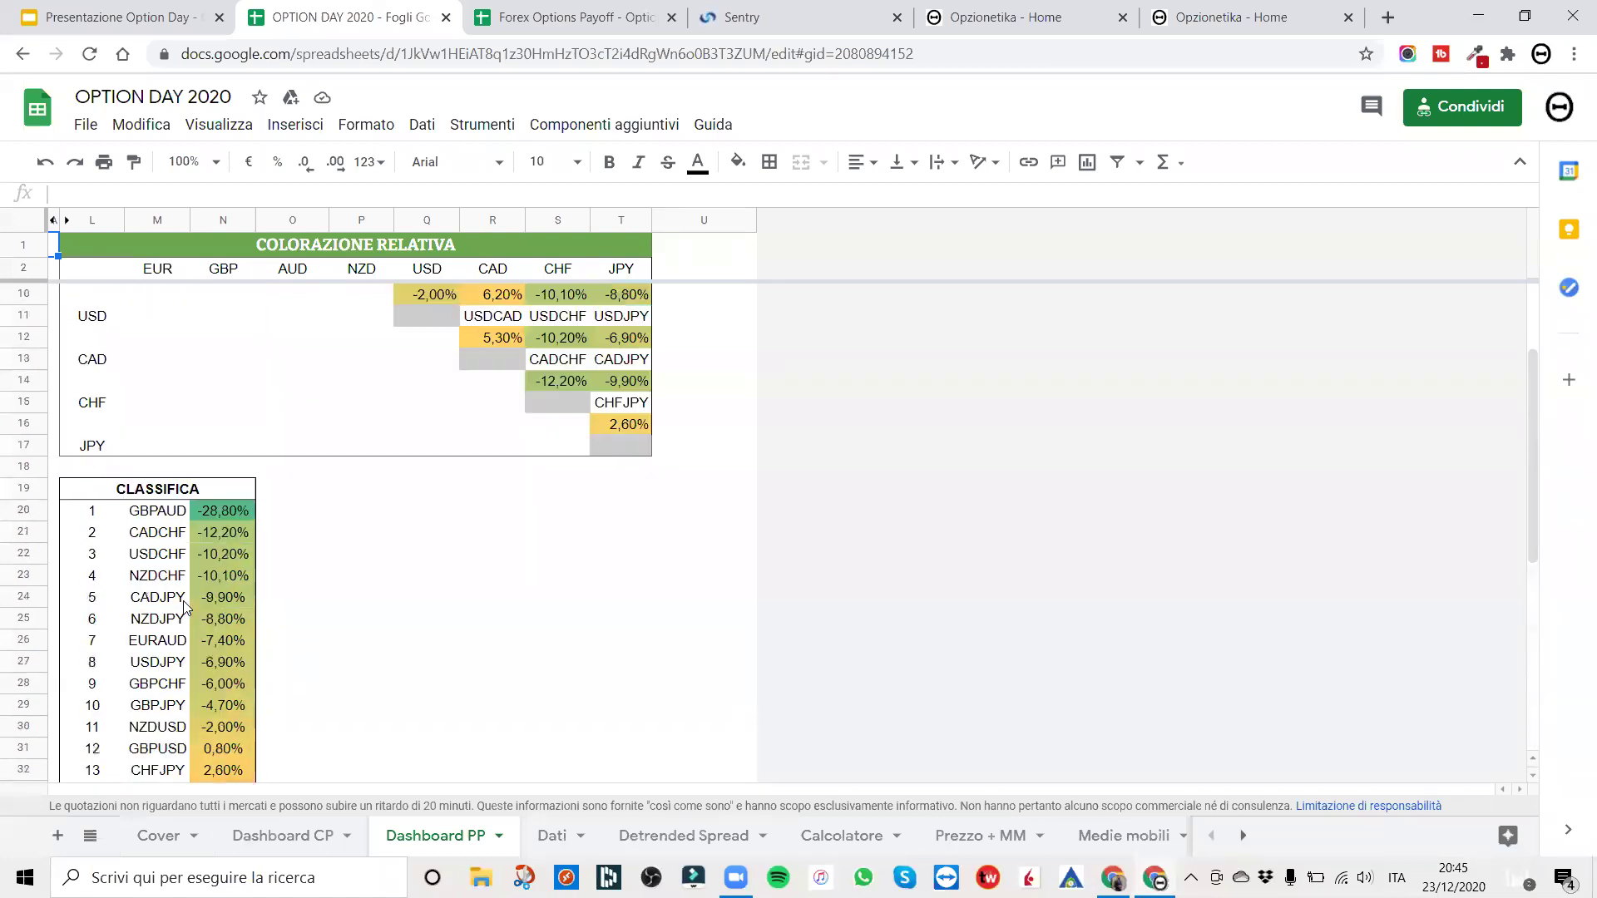
- Review the EURCAD price data and statistics in the Dati sheet and view the Detrended Spread chart
{"action": "left_click", "coordinate": [543, 842]}
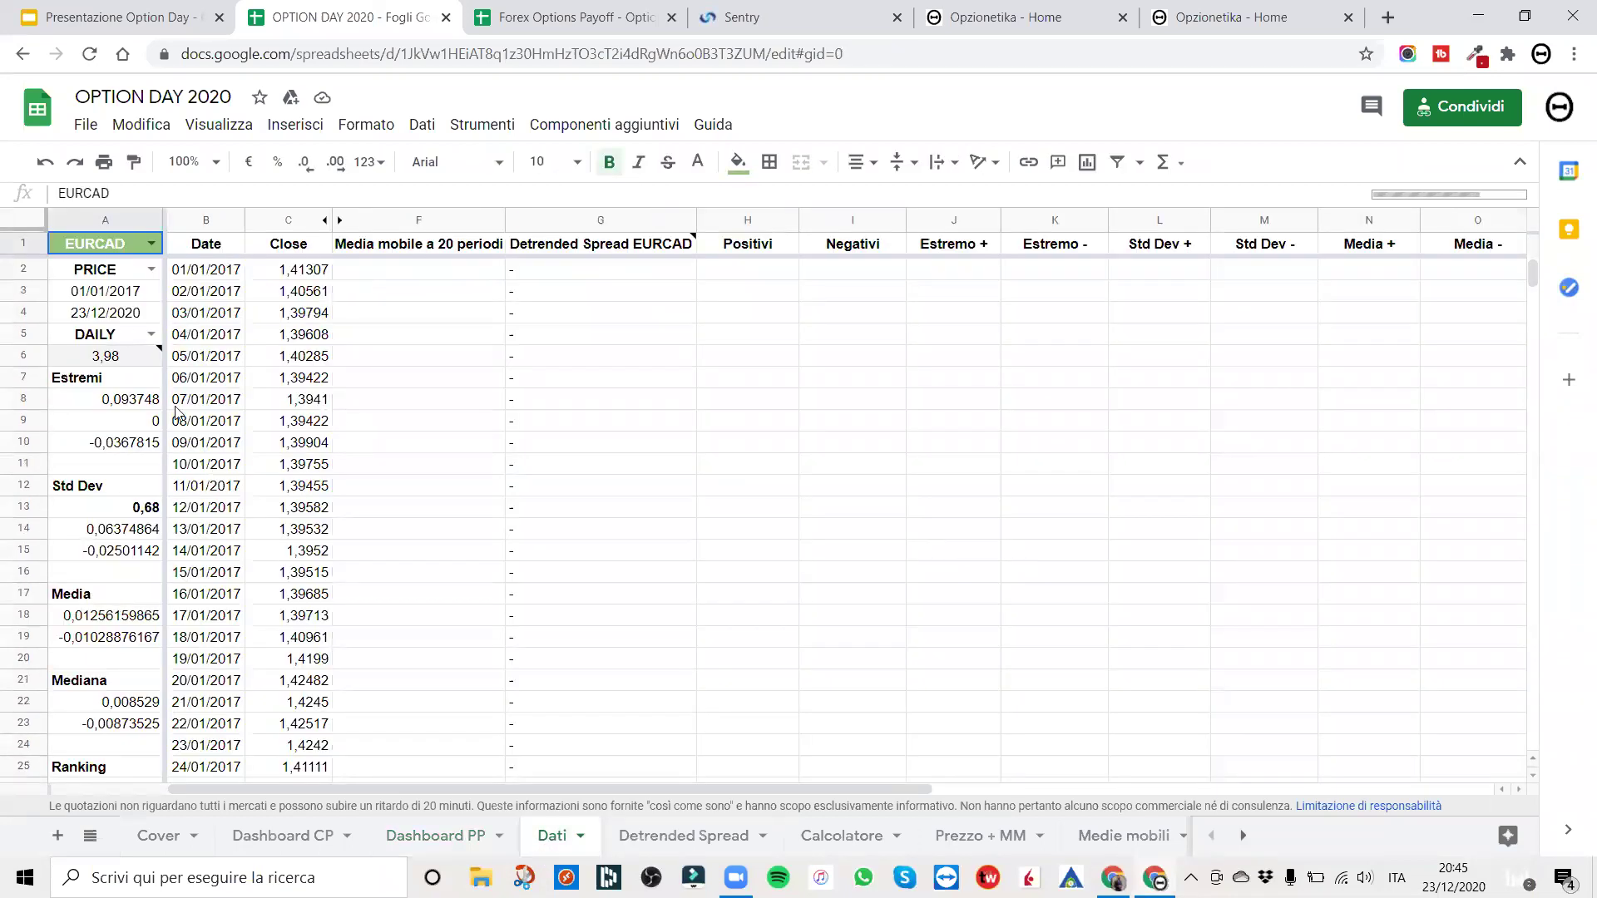
{"action": "scroll", "coordinate": [283, 412], "scroll_direction": "down", "scroll_amount": 4}
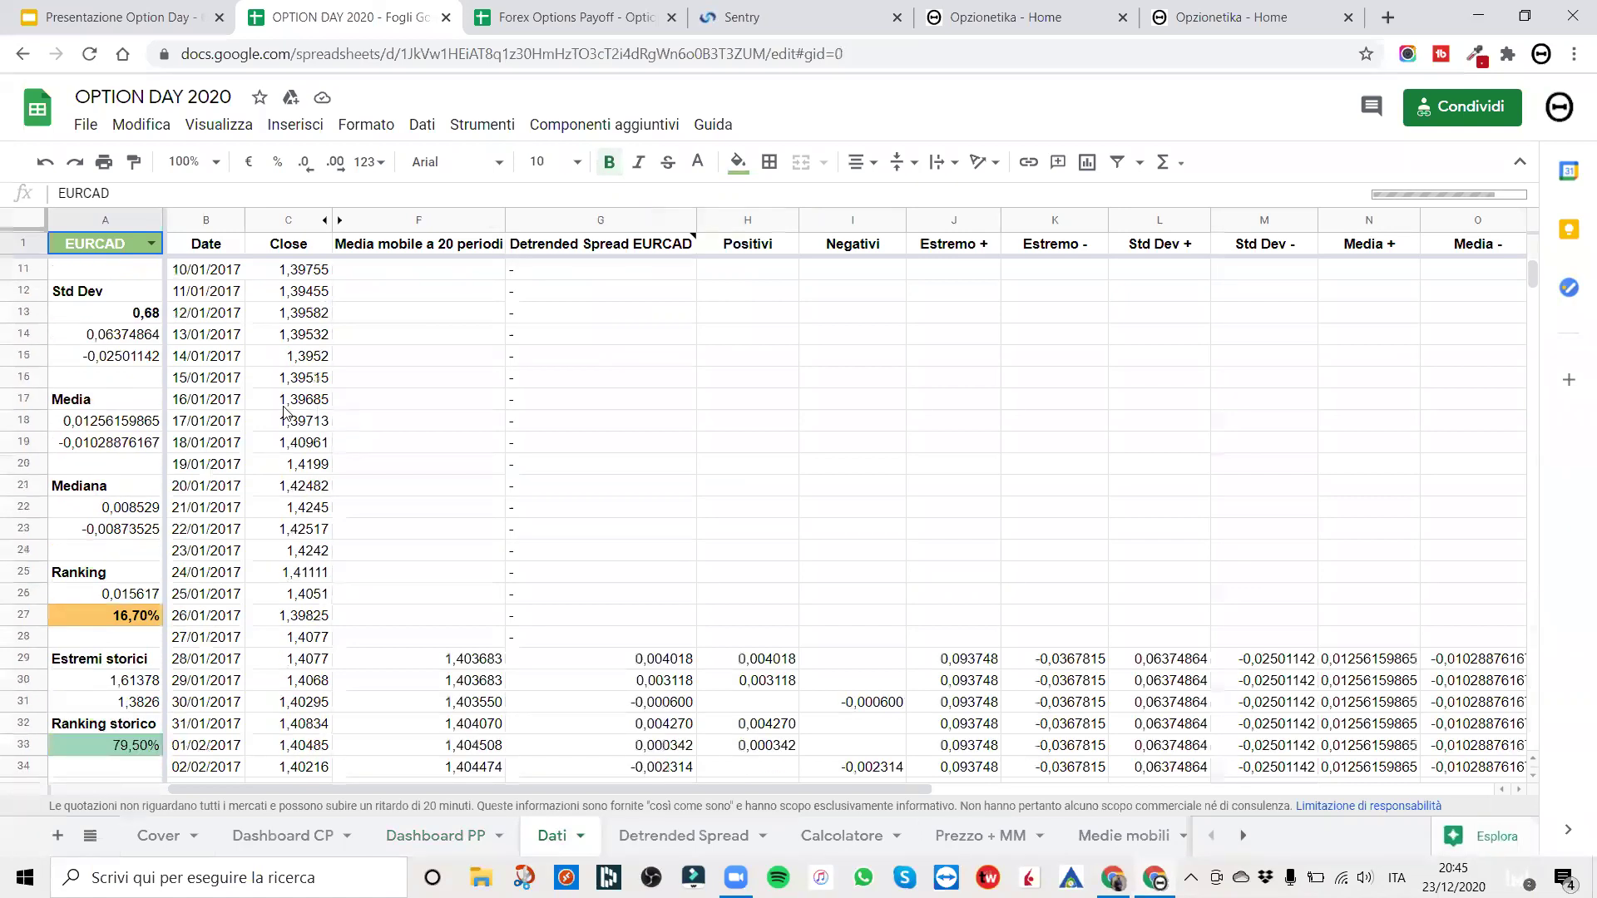
{"action": "scroll", "coordinate": [284, 412], "scroll_direction": "down", "scroll_amount": 4}
{"action": "scroll", "coordinate": [284, 412], "scroll_direction": "up", "scroll_amount": 8}
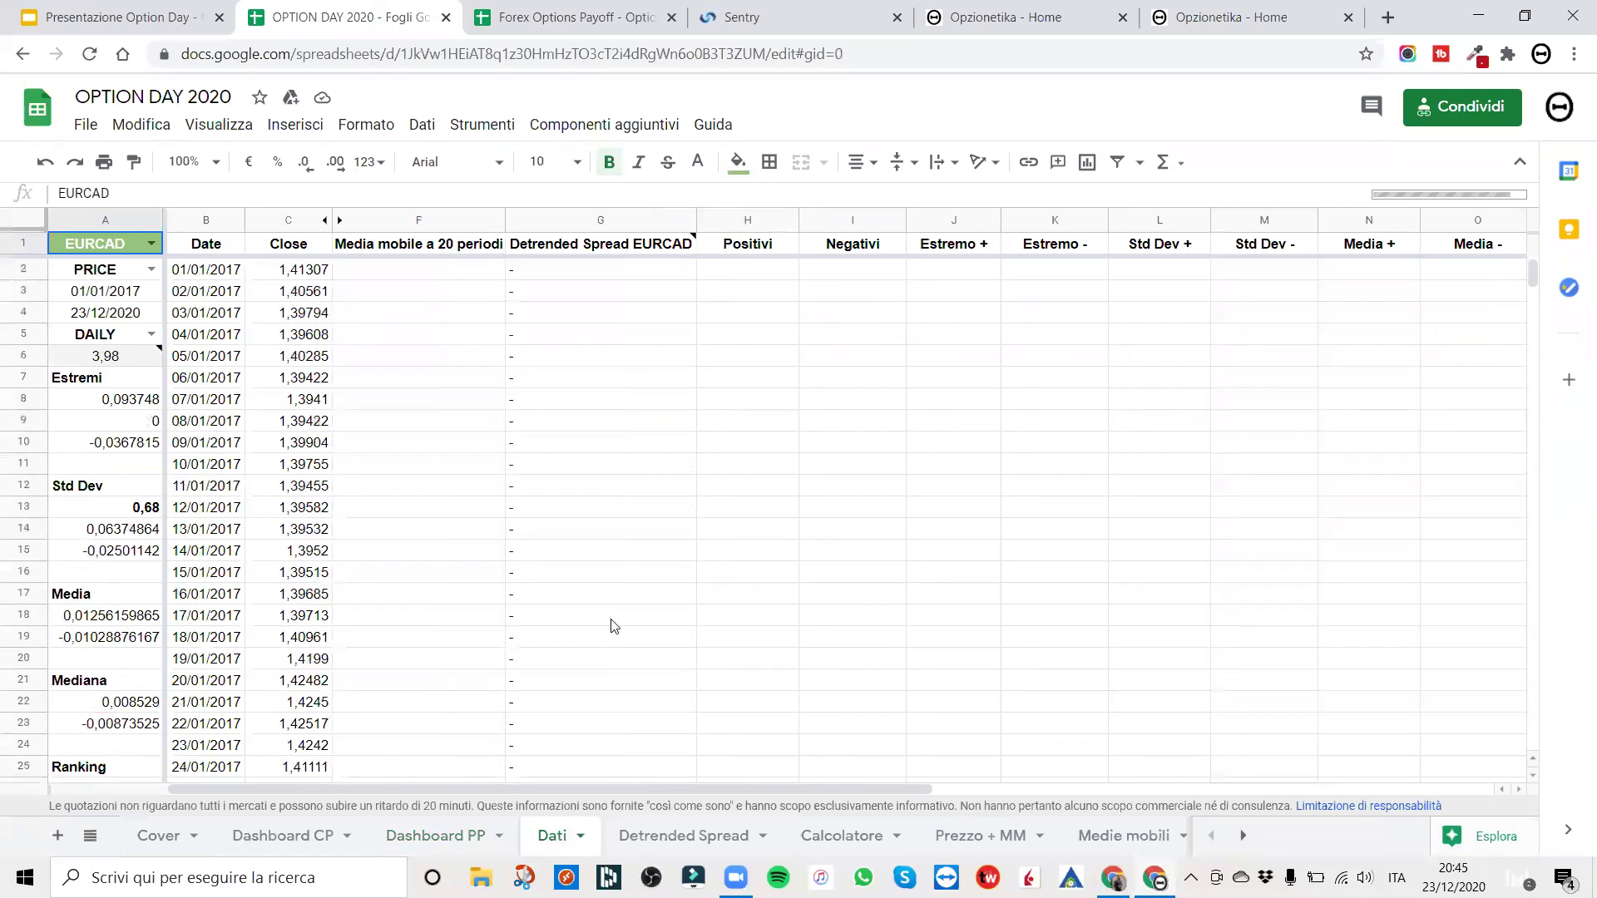
{"action": "left_click", "coordinate": [705, 836]}
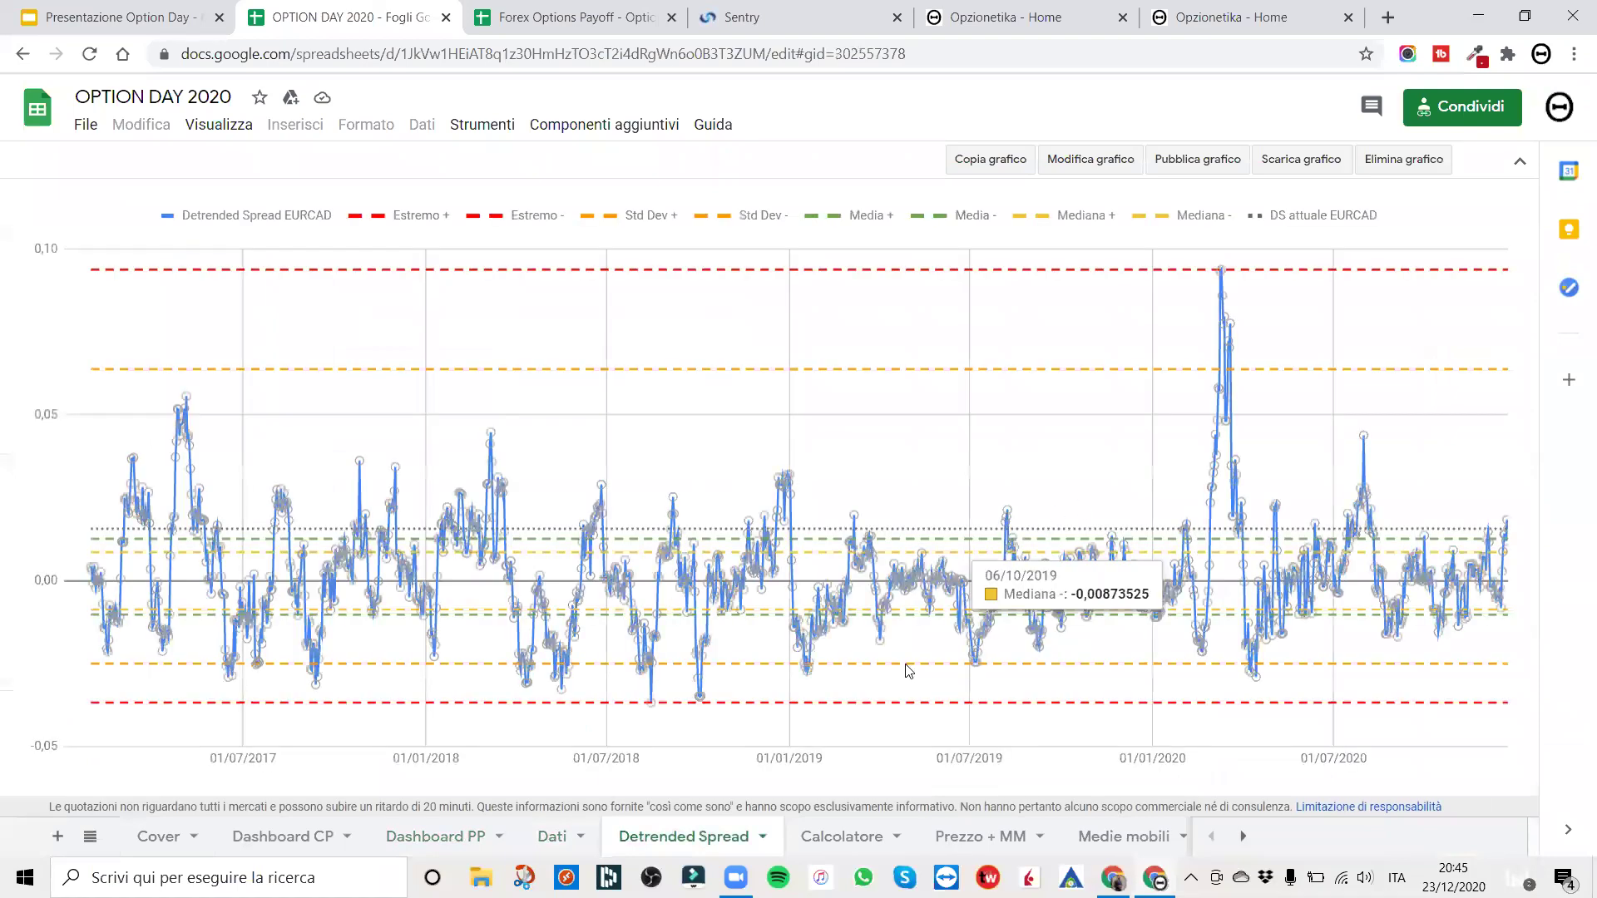
- Examine the VENDITA and ACQUISTO position calculations, with and without MEDIAZIONE, in the Calcolatore sheet
{"action": "left_click", "coordinate": [786, 832]}
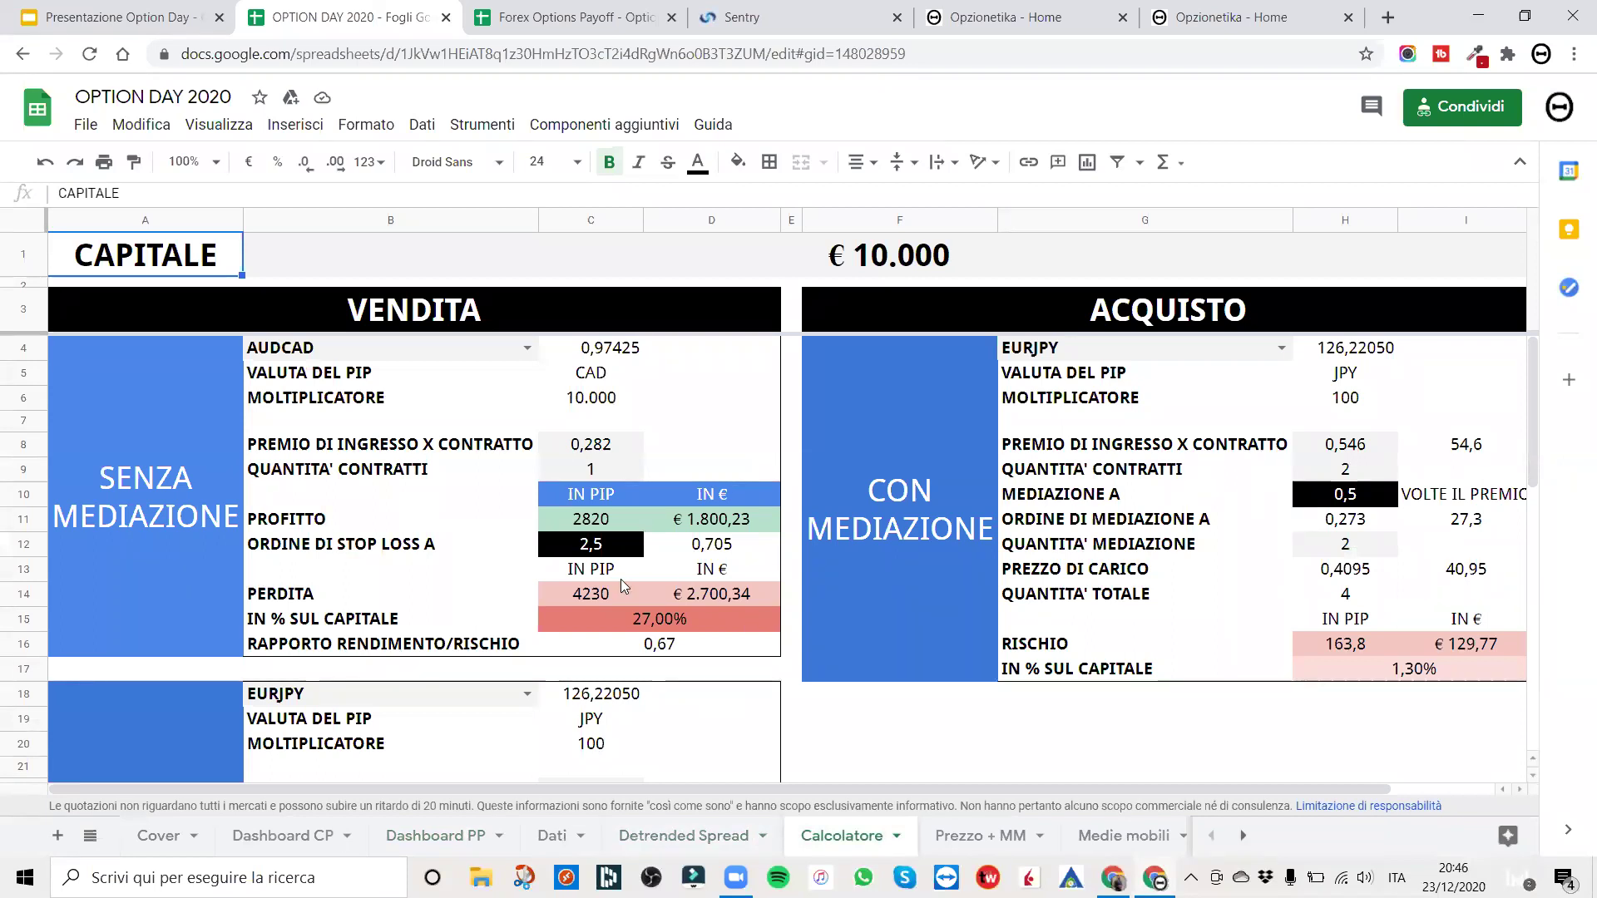
{"action": "scroll", "coordinate": [621, 579], "scroll_direction": "down", "scroll_amount": 3}
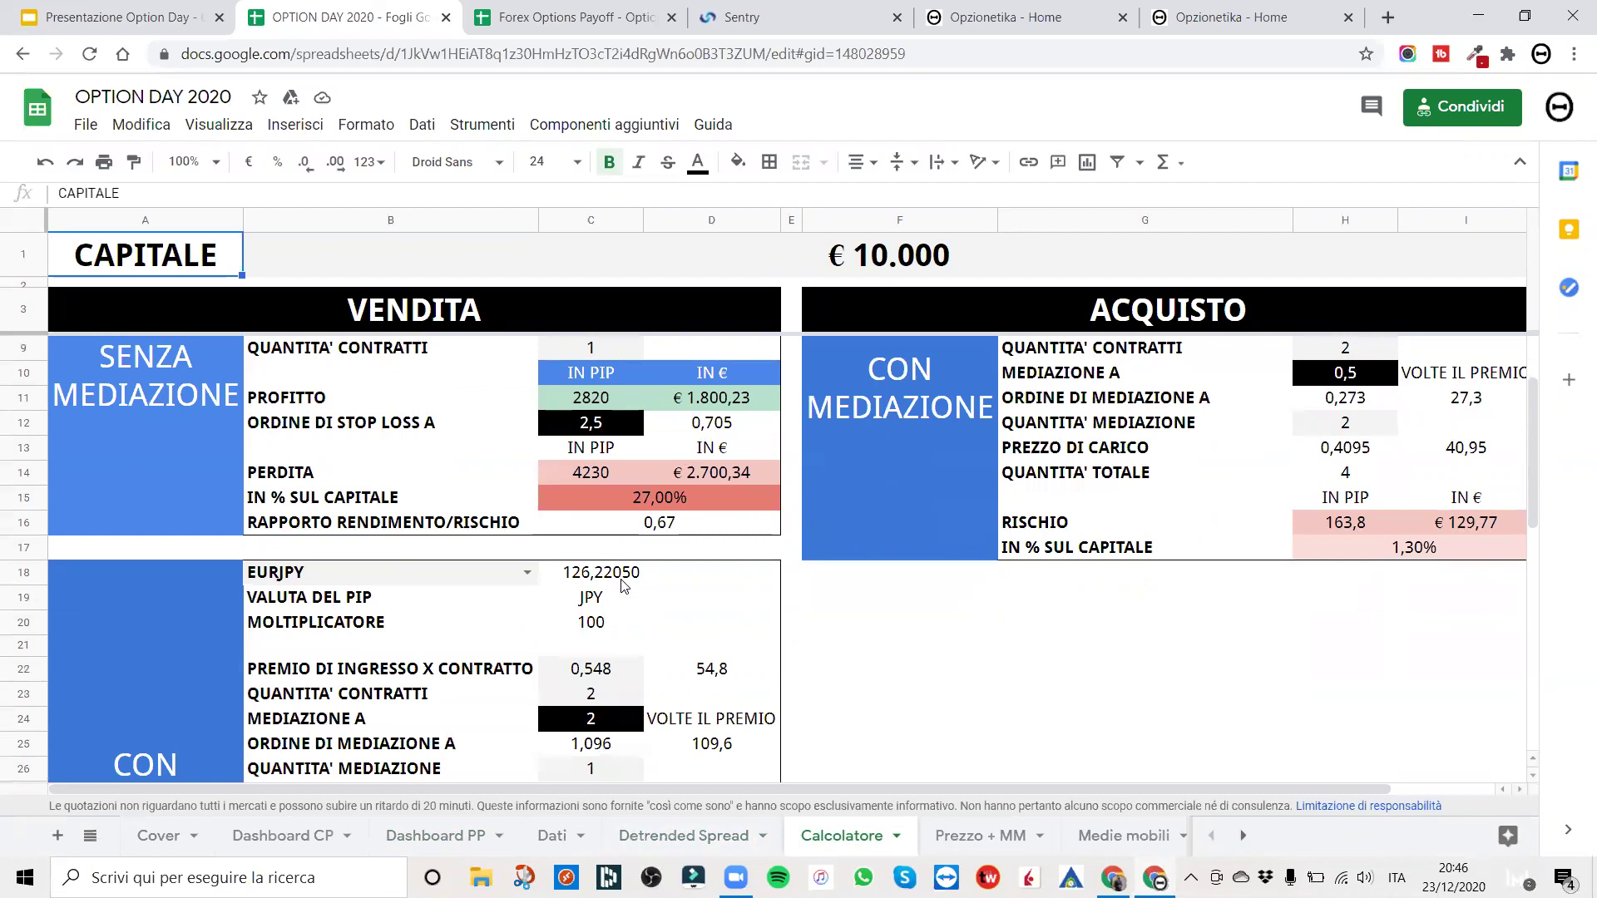
{"action": "scroll", "coordinate": [622, 586], "scroll_direction": "down", "scroll_amount": 5}
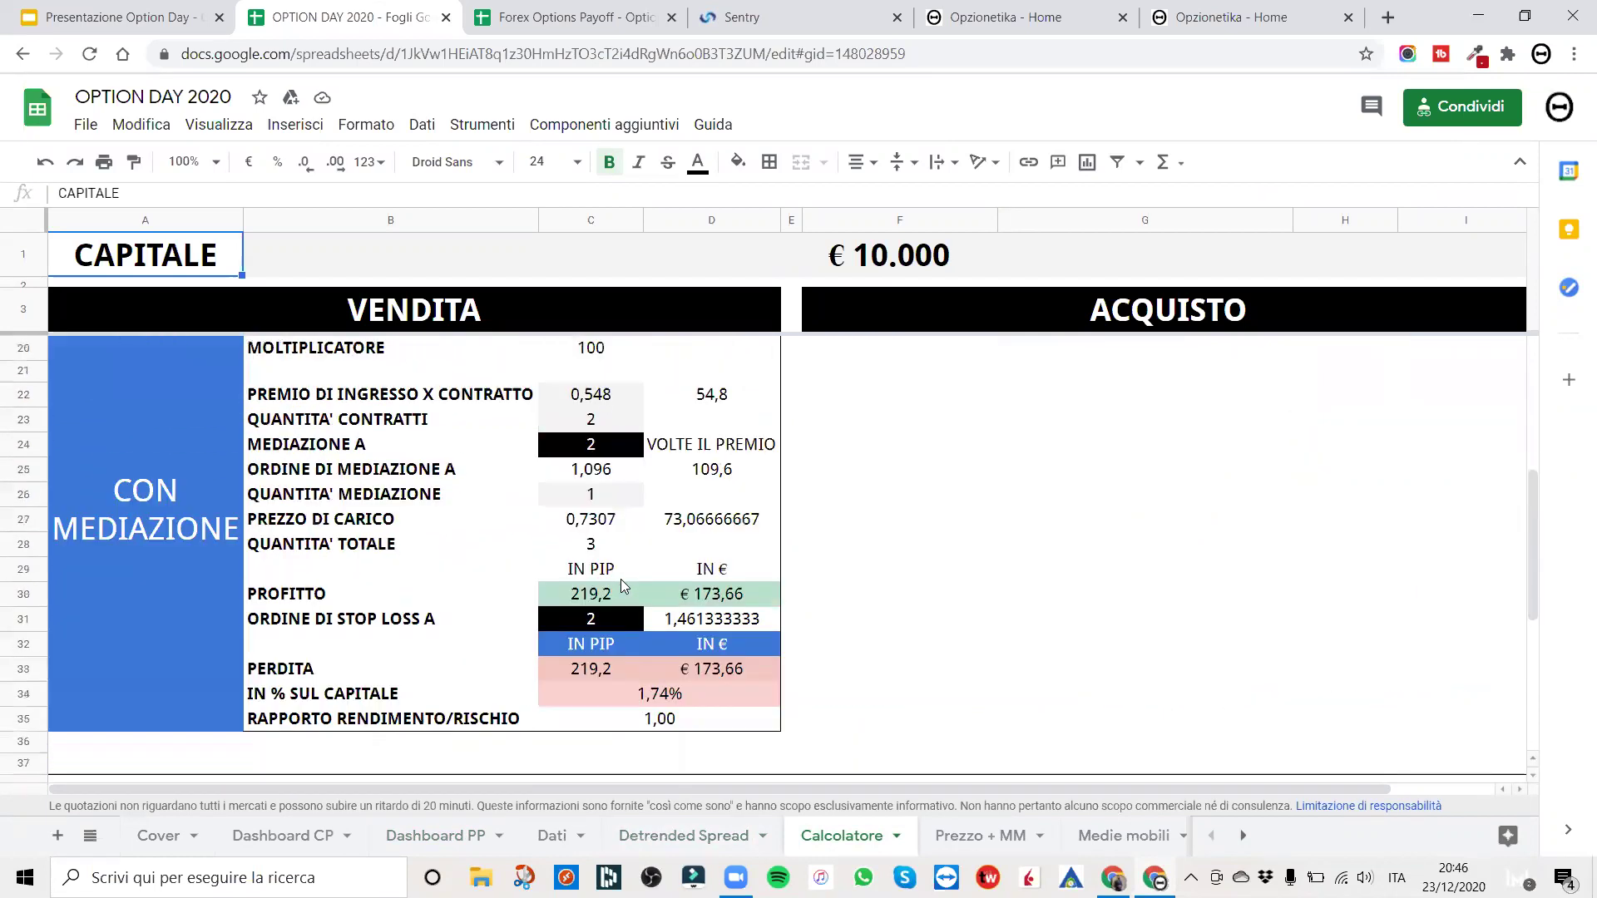
{"action": "scroll", "coordinate": [621, 579], "scroll_direction": "down", "scroll_amount": 1}
{"action": "scroll", "coordinate": [622, 583], "scroll_direction": "up", "scroll_amount": 9}
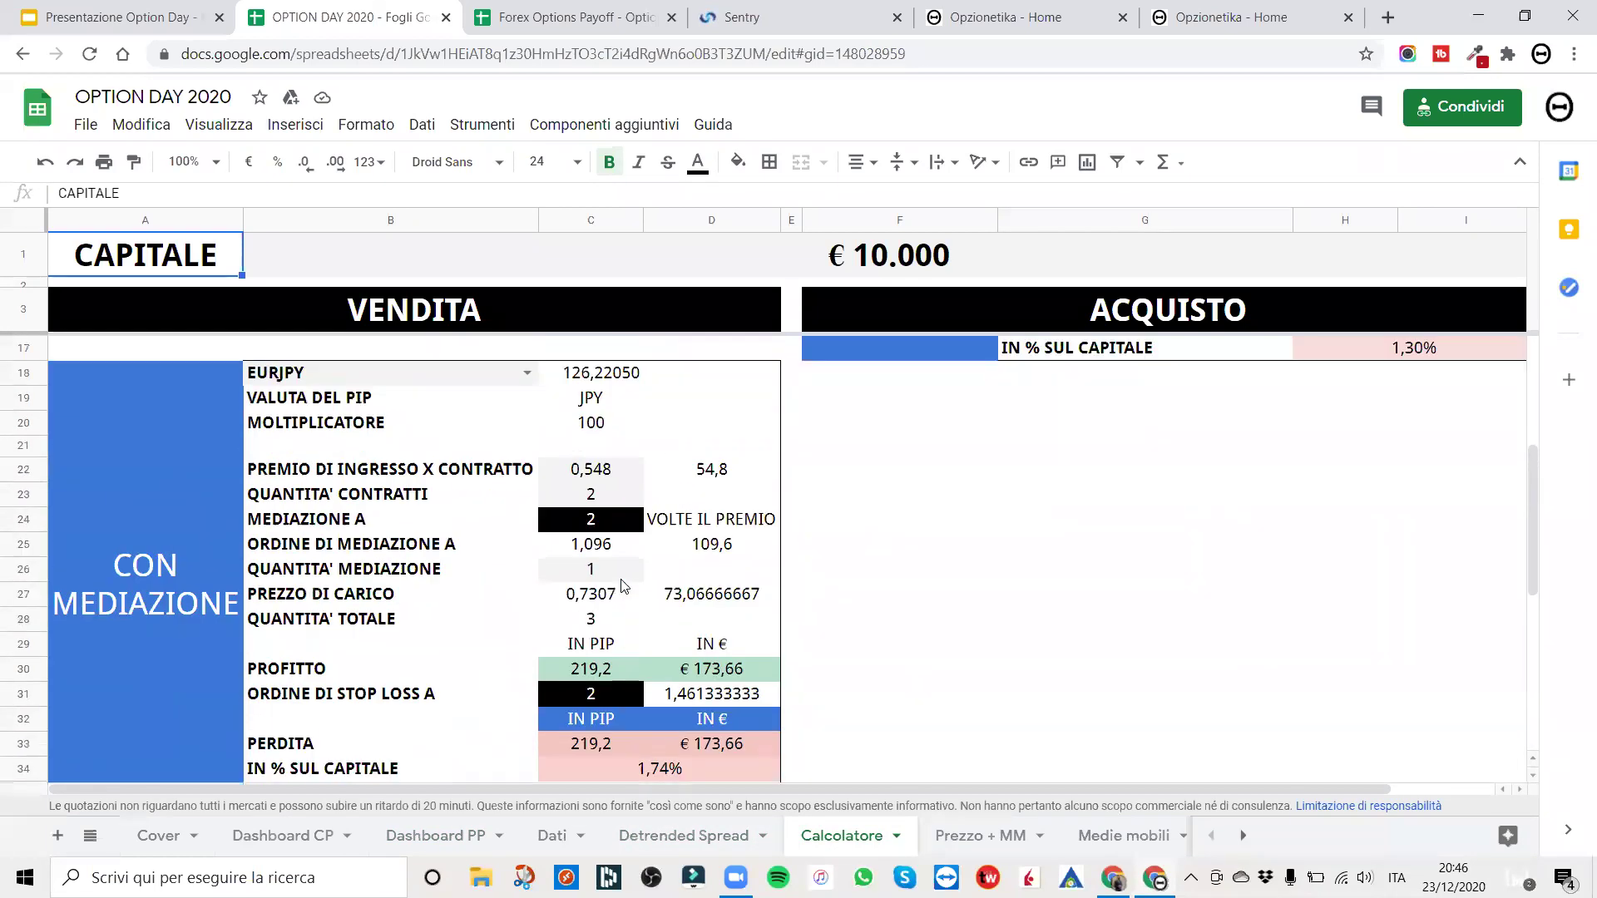
{"action": "scroll", "coordinate": [622, 585], "scroll_direction": "up", "scroll_amount": 1}
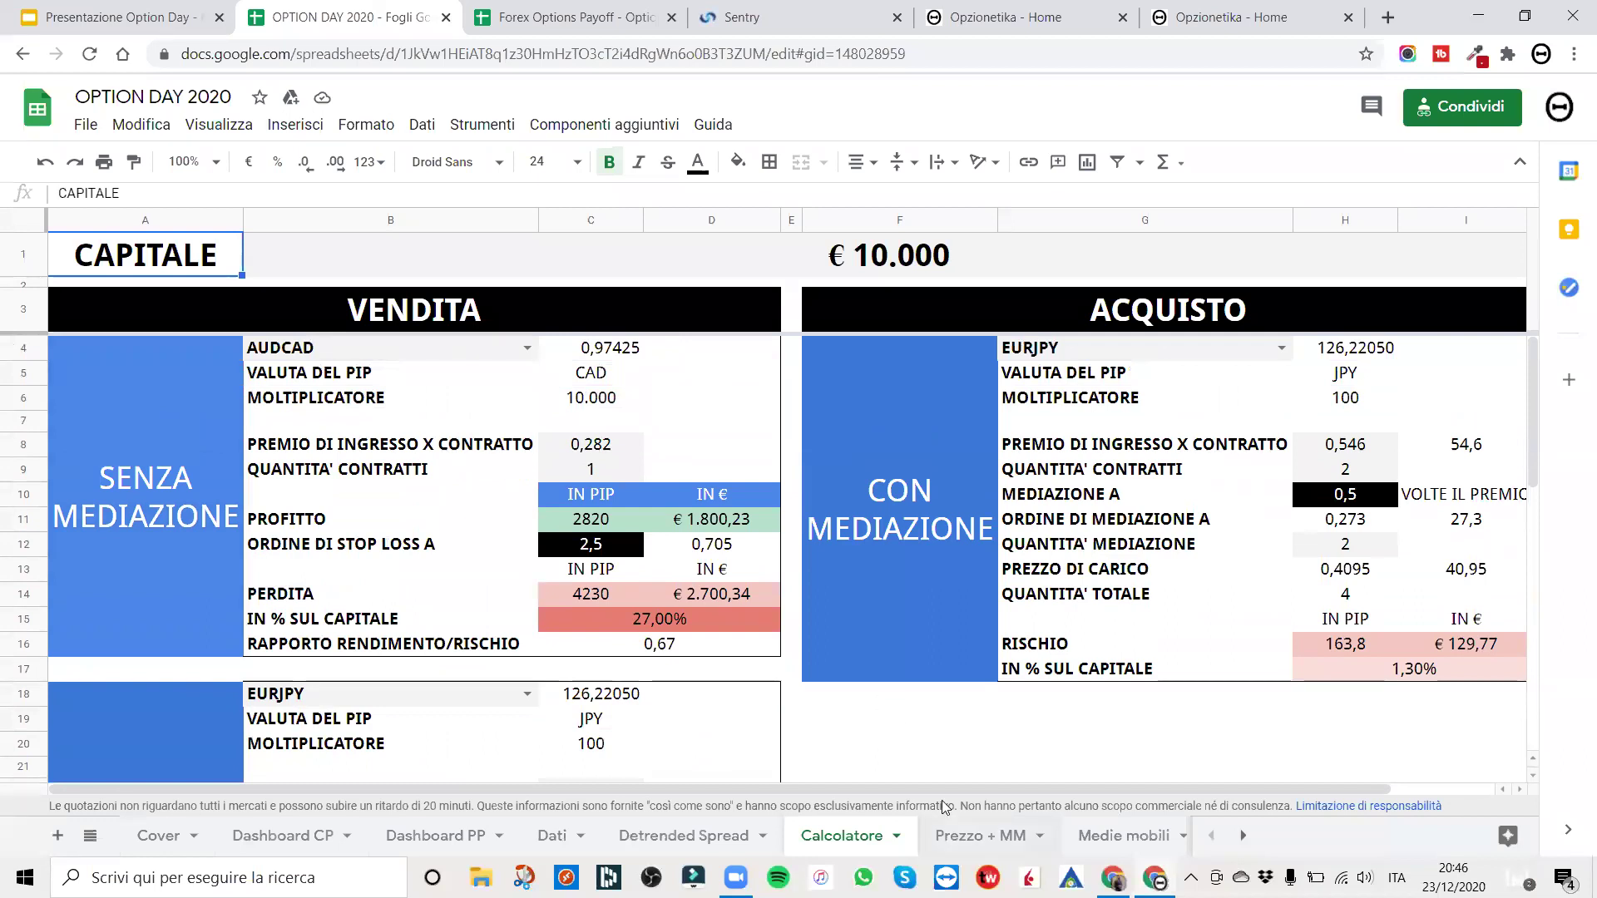
- View the Prezzo + MM chart and the Dashboard CP trend table, finishing on the Cover sheet
{"action": "key", "text": "ctrl+shift+Page_Down"}
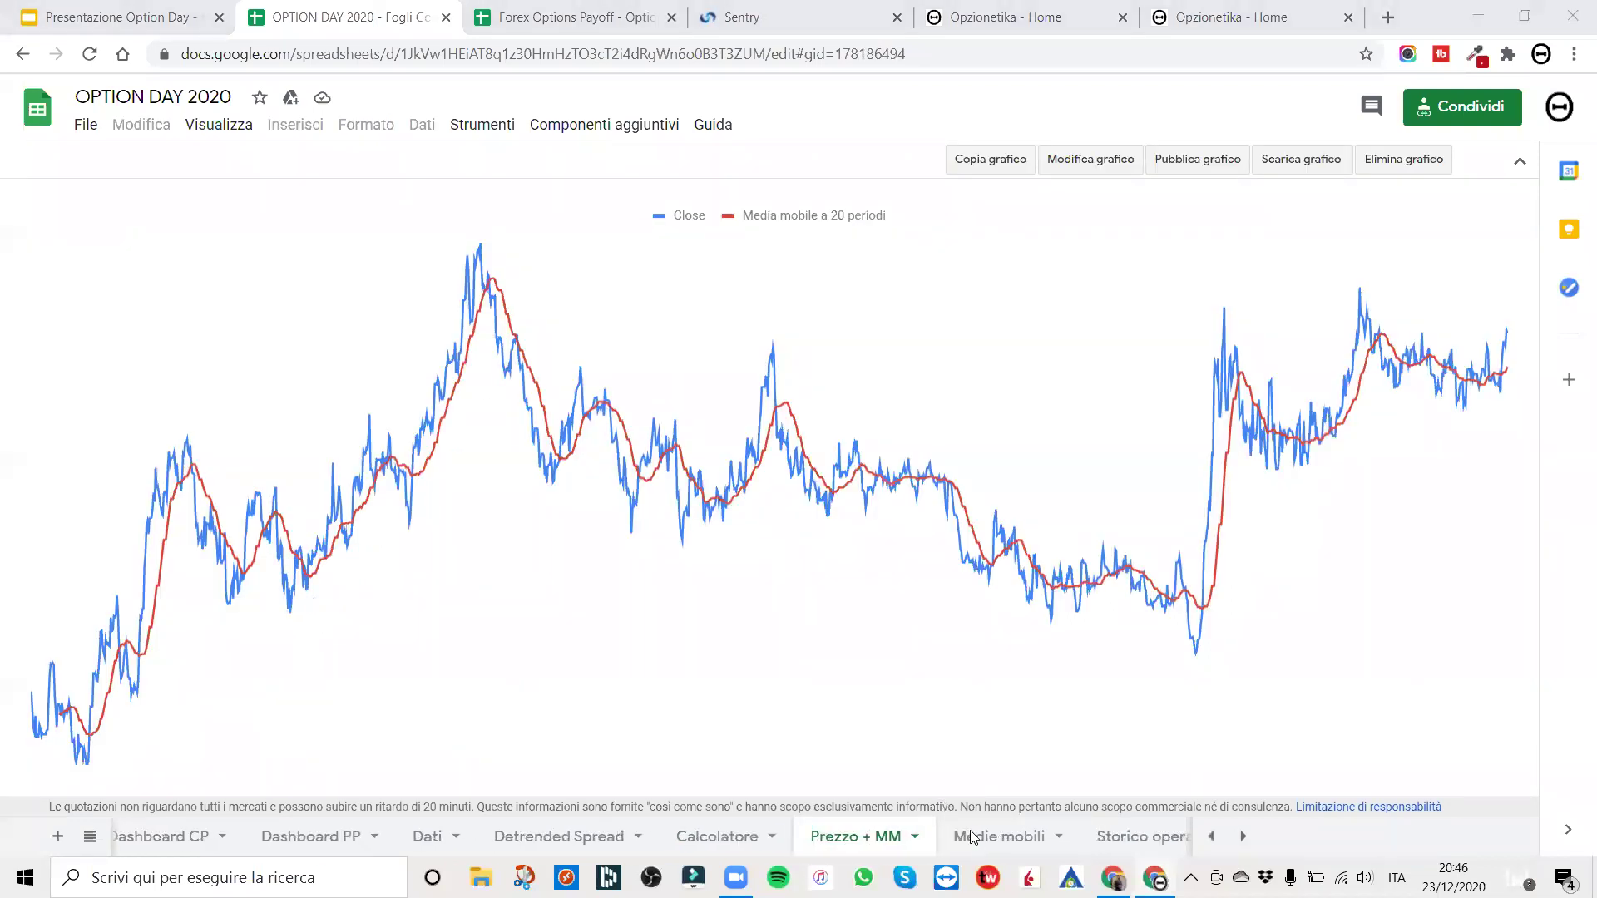
{"action": "left_click", "coordinate": [280, 835]}
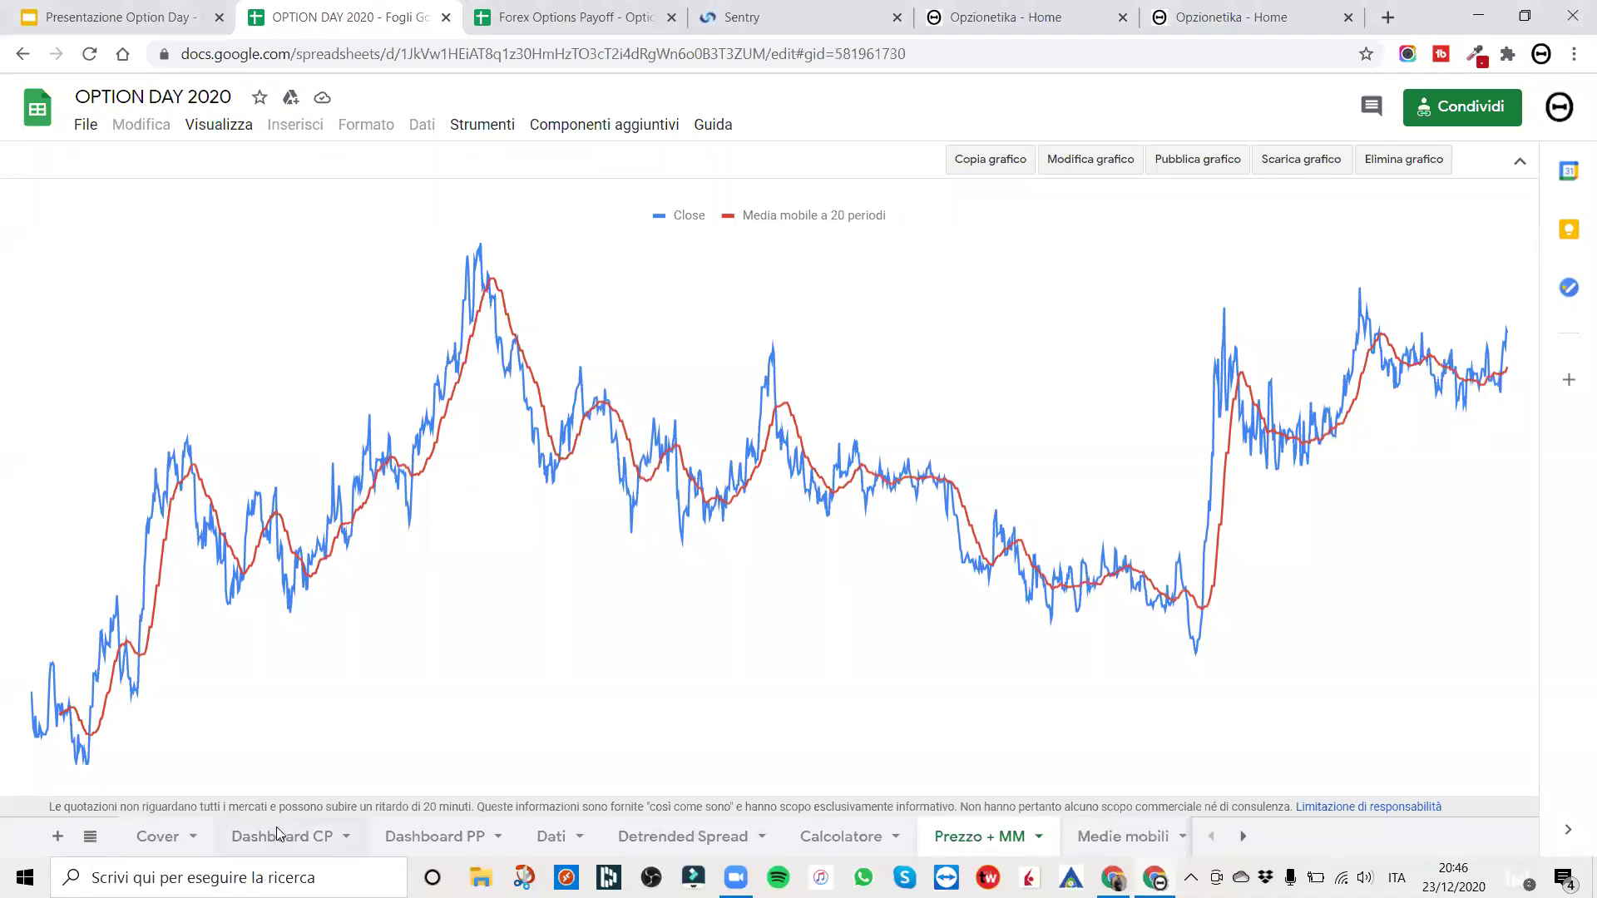
{"action": "scroll", "coordinate": [582, 626], "scroll_direction": "down", "scroll_amount": 3}
{"action": "scroll", "coordinate": [582, 626], "scroll_direction": "up", "scroll_amount": 3}
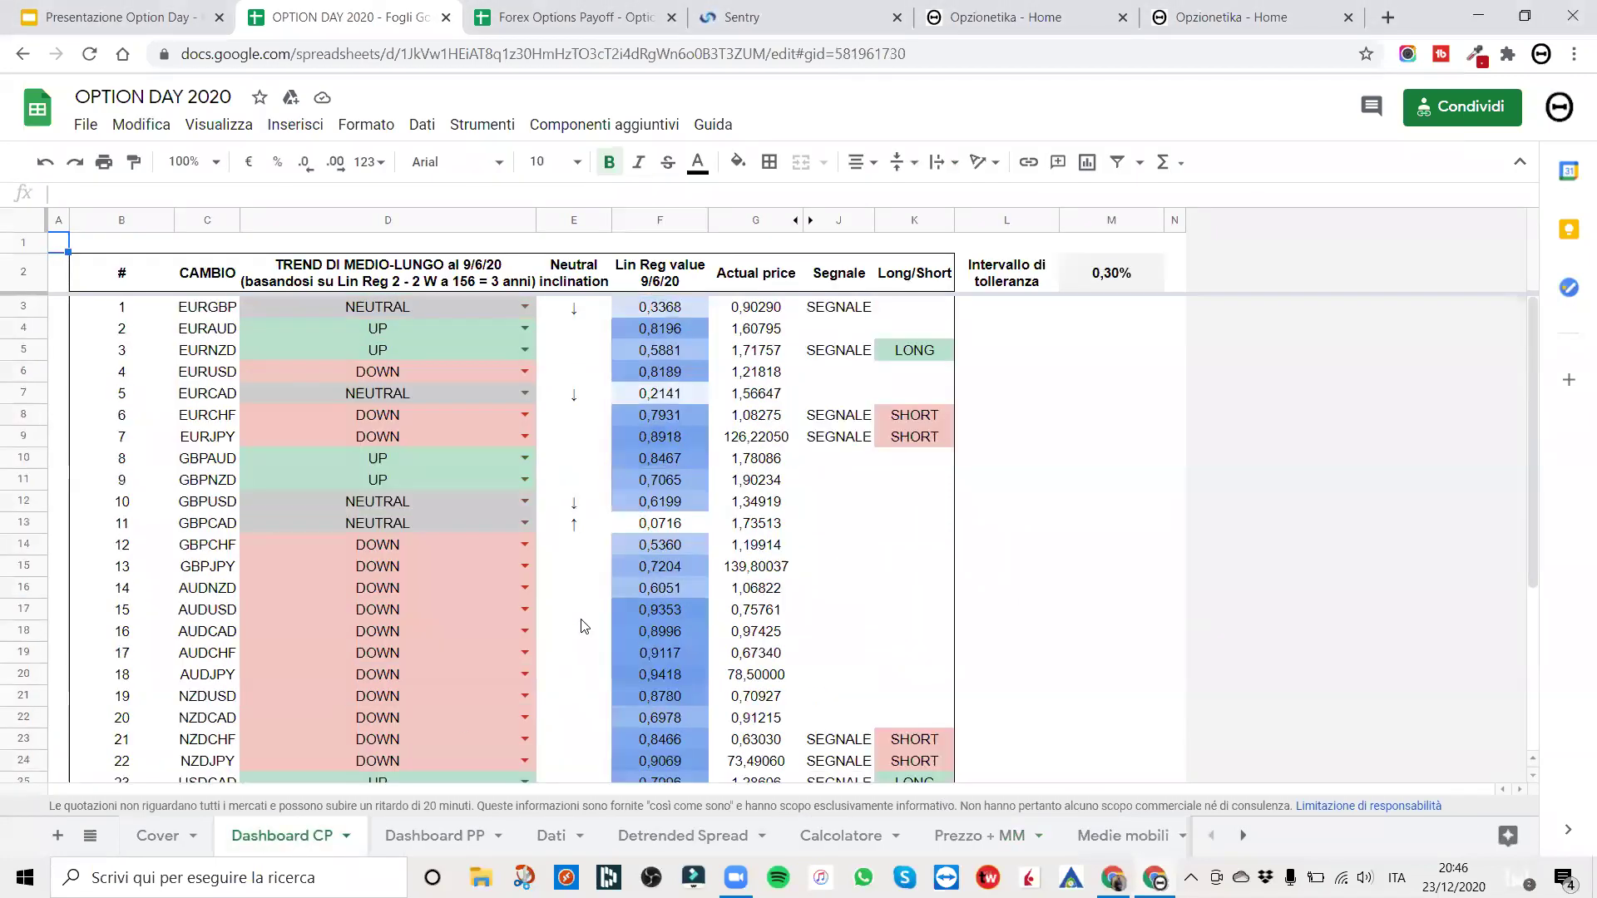
{"action": "left_click", "coordinate": [133, 837]}
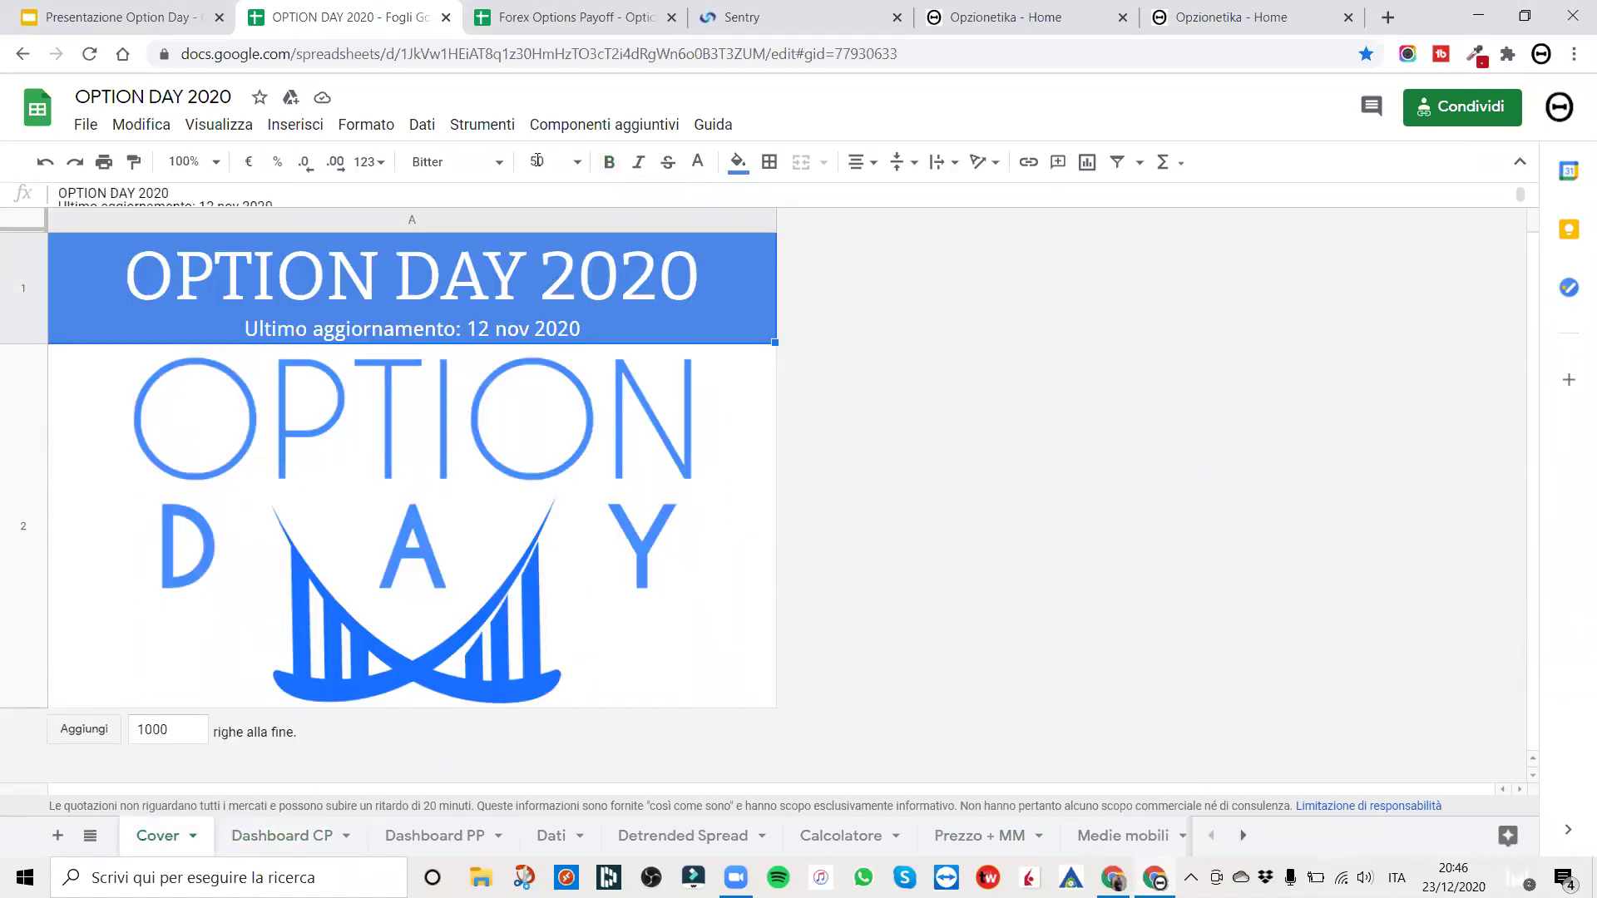
- Switch to the Forex Options Payoff spreadsheet and review the EURJPY setup in Simulatore and its Payoff chart
{"action": "left_click", "coordinate": [520, 11]}
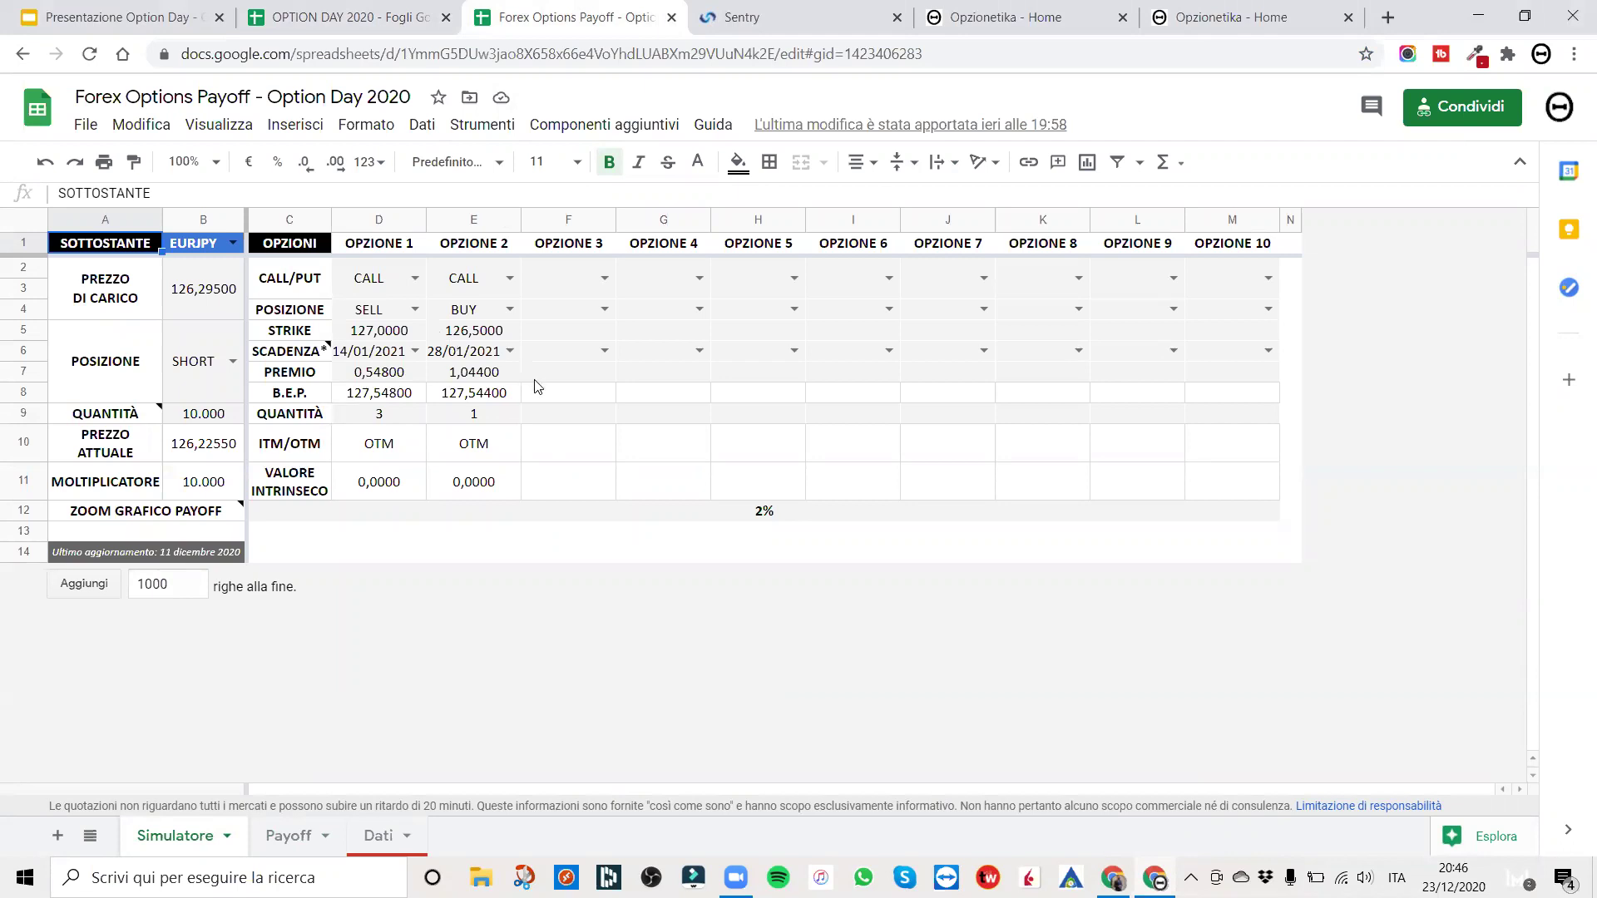
{"action": "mouse_move", "coordinate": [300, 366]}
{"action": "left_click", "coordinate": [282, 839]}
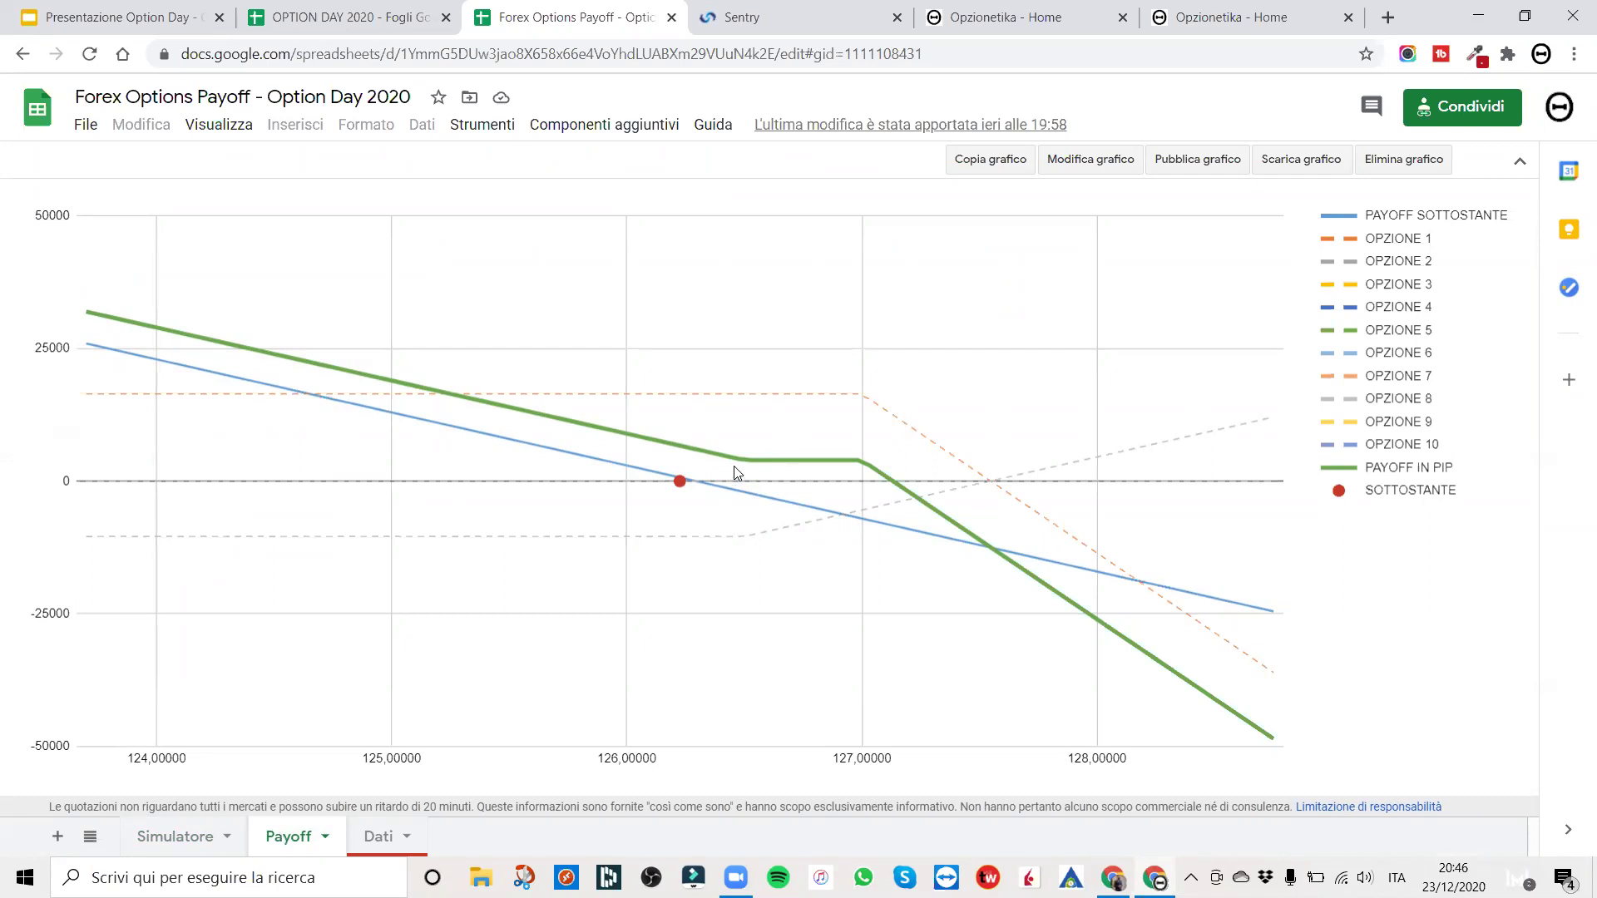
{"action": "left_click", "coordinate": [179, 838]}
{"action": "left_click", "coordinate": [277, 837]}
- Revisit the OPTION DAY 2020 cover, examine the Payoff chart around the SOTTOSTANTE point, and return to the Simulatore sheet
{"action": "left_click", "coordinate": [378, 12]}
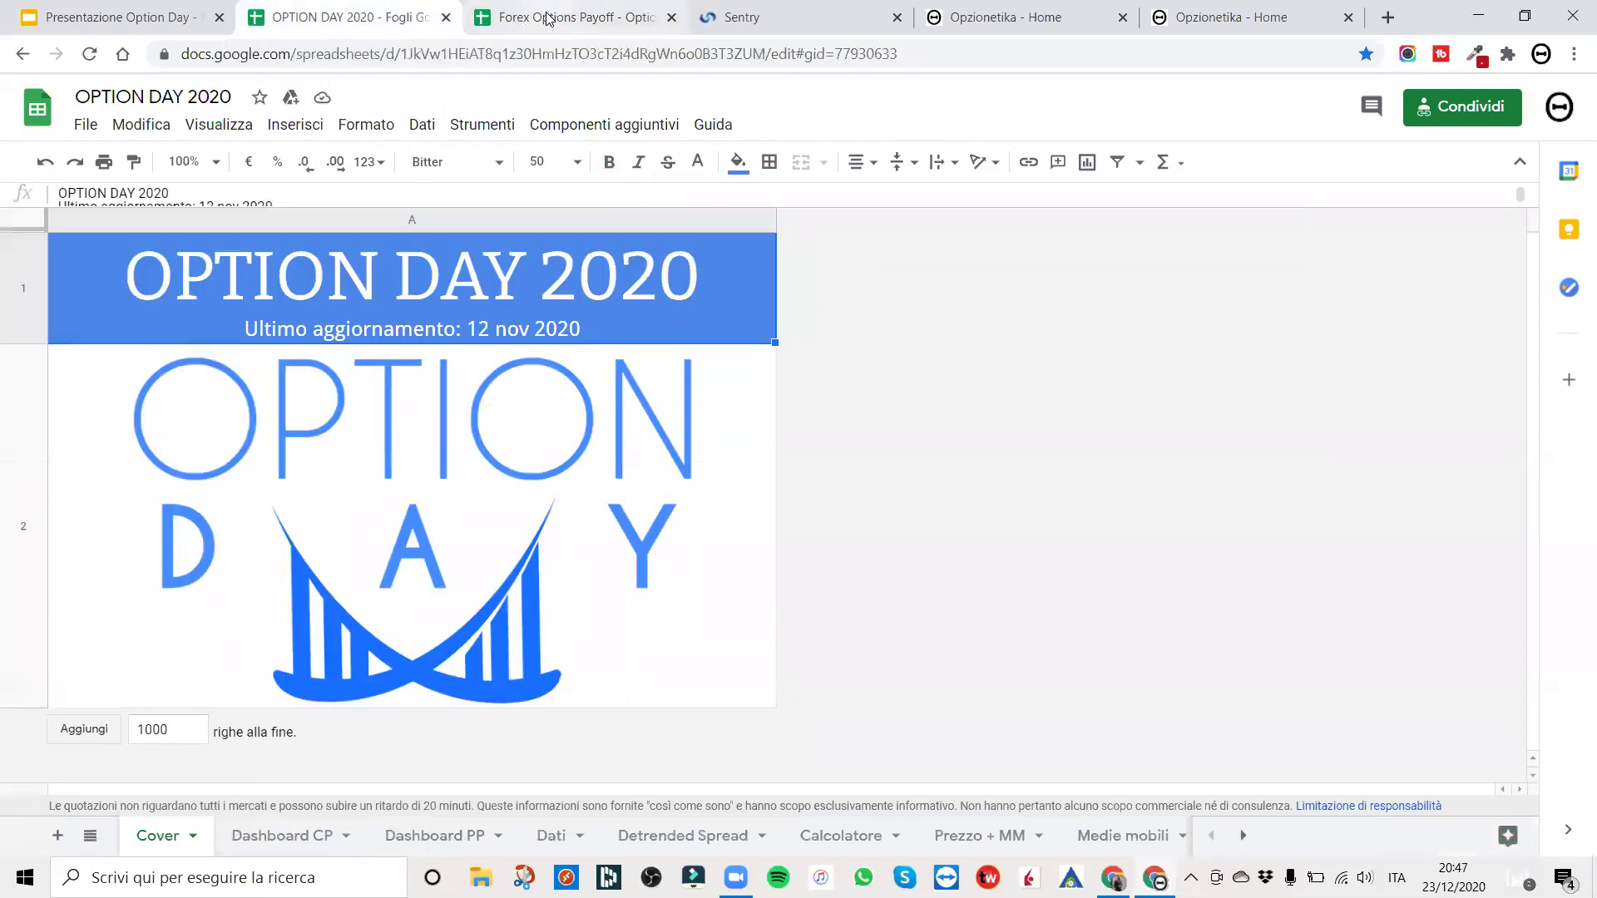
{"action": "left_click", "coordinate": [547, 19]}
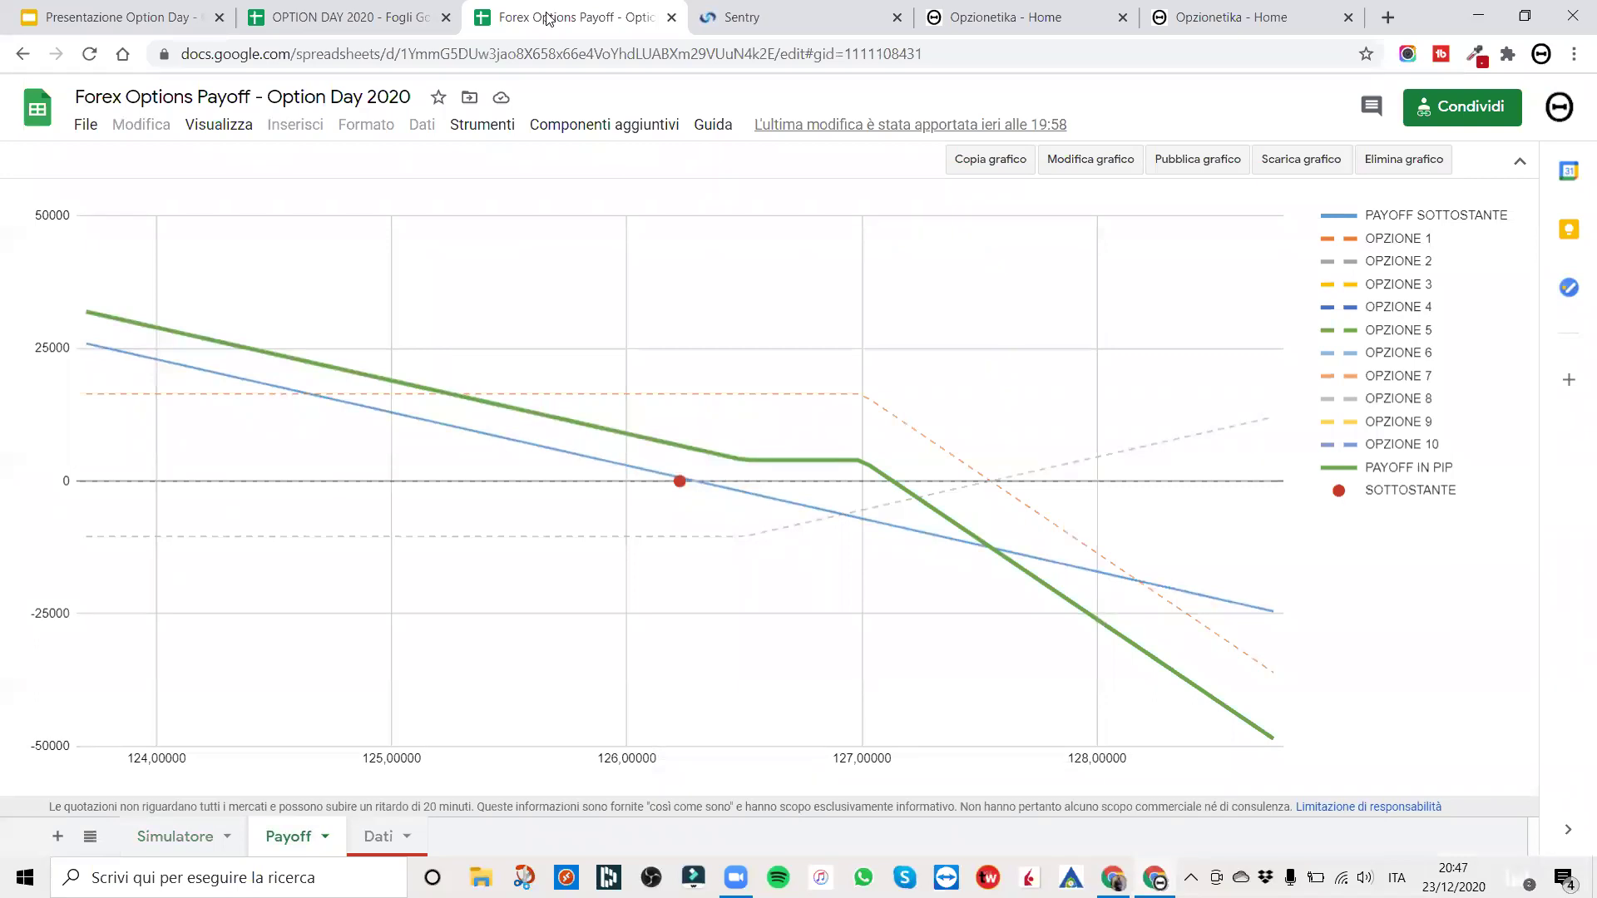
{"action": "left_click", "coordinate": [398, 18]}
{"action": "left_click", "coordinate": [515, 25]}
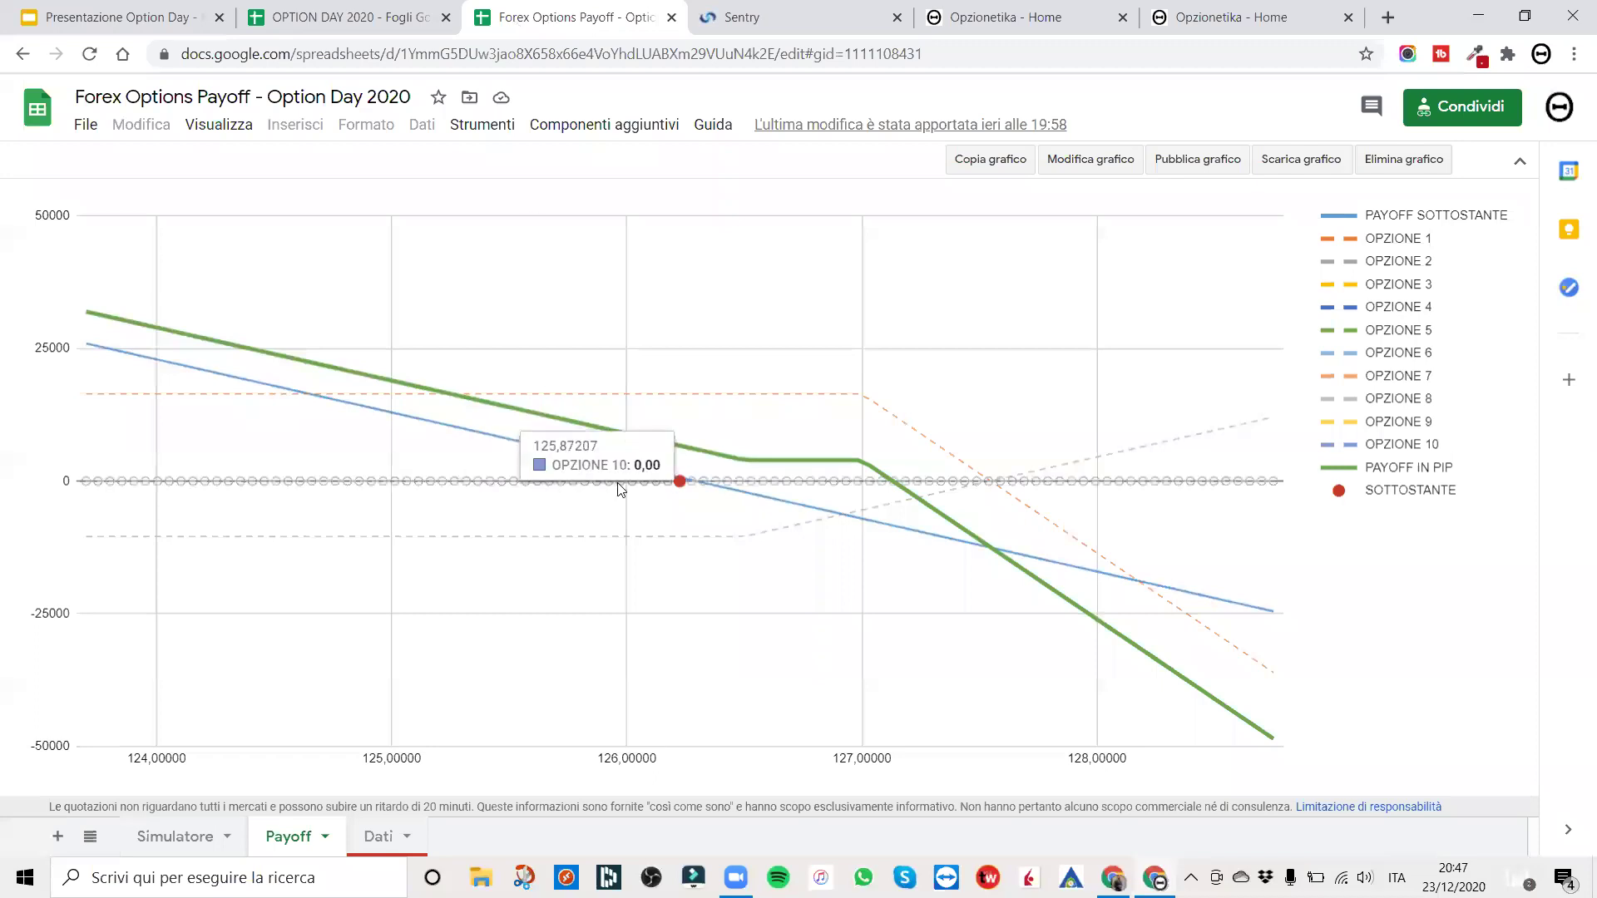
{"action": "mouse_move", "coordinate": [679, 486]}
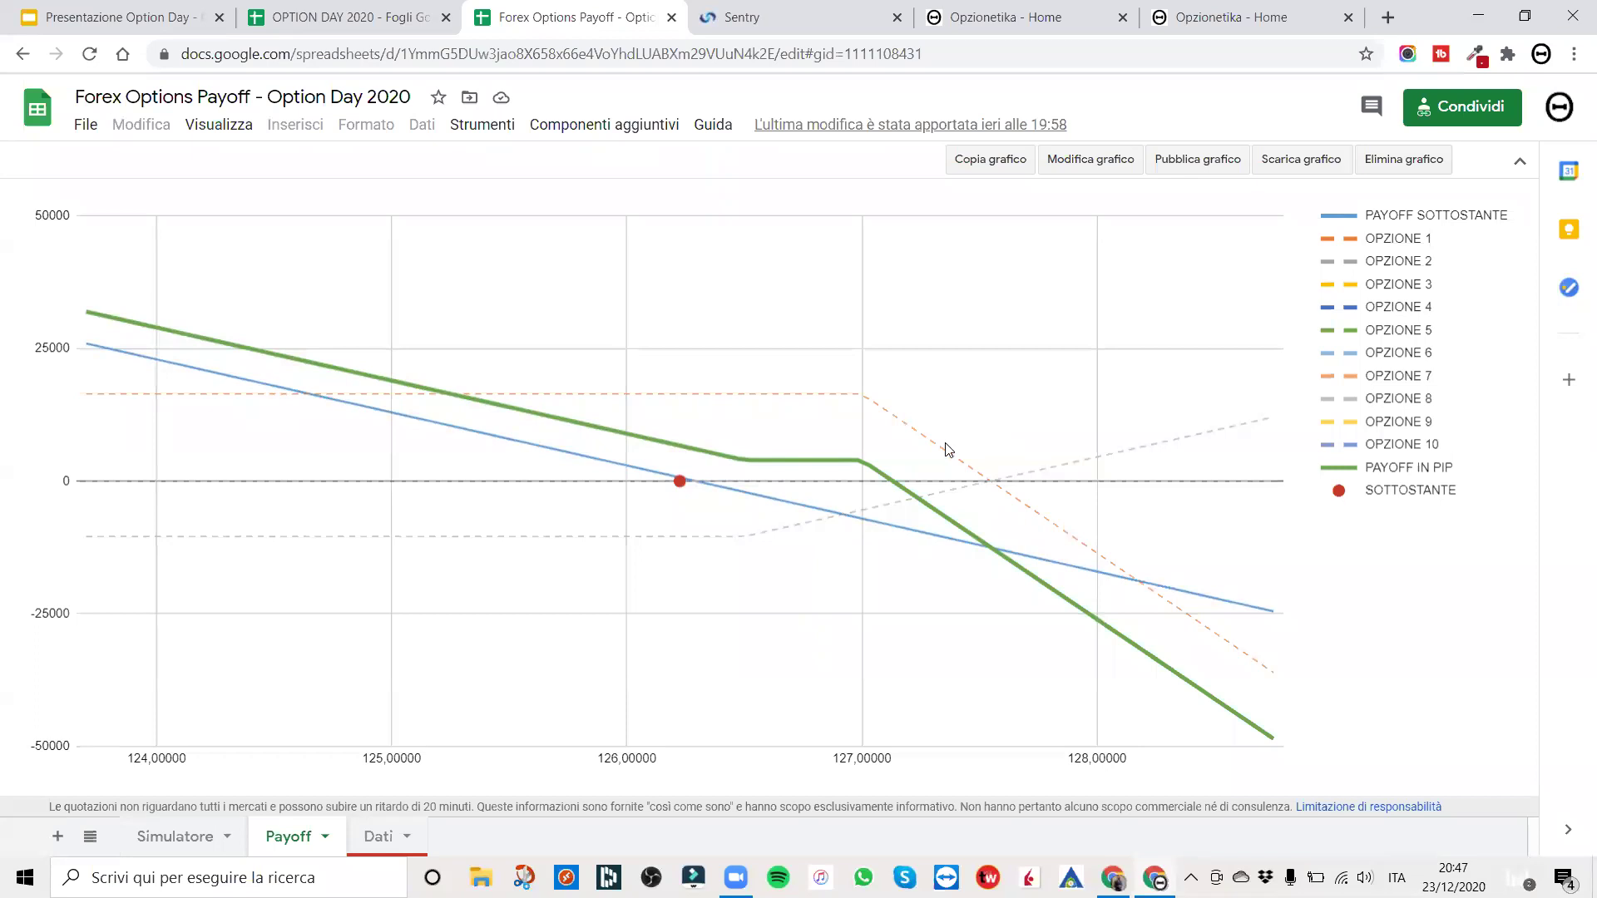
{"action": "mouse_move", "coordinate": [942, 452]}
{"action": "left_click", "coordinate": [166, 836]}
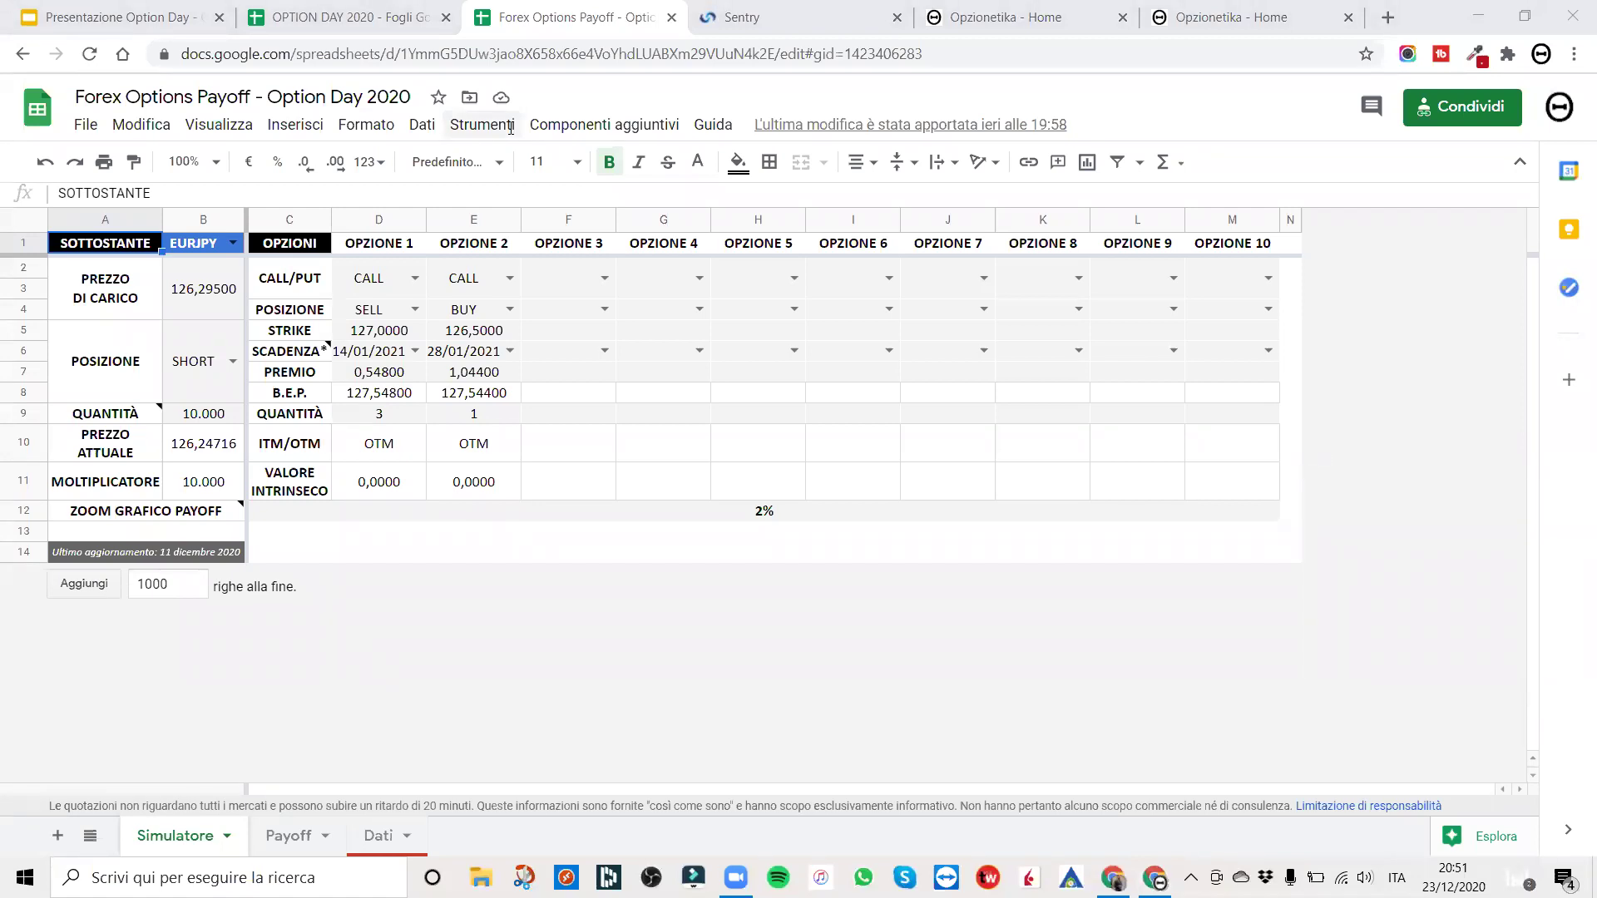
- Return to the FX OPTIONS instructions page, glancing at the OptionDay page, and highlight the contact e-mail address in instruction 2
{"action": "key", "text": "ctrl+9"}
{"action": "scroll", "coordinate": [921, 492], "scroll_direction": "down", "scroll_amount": 2}
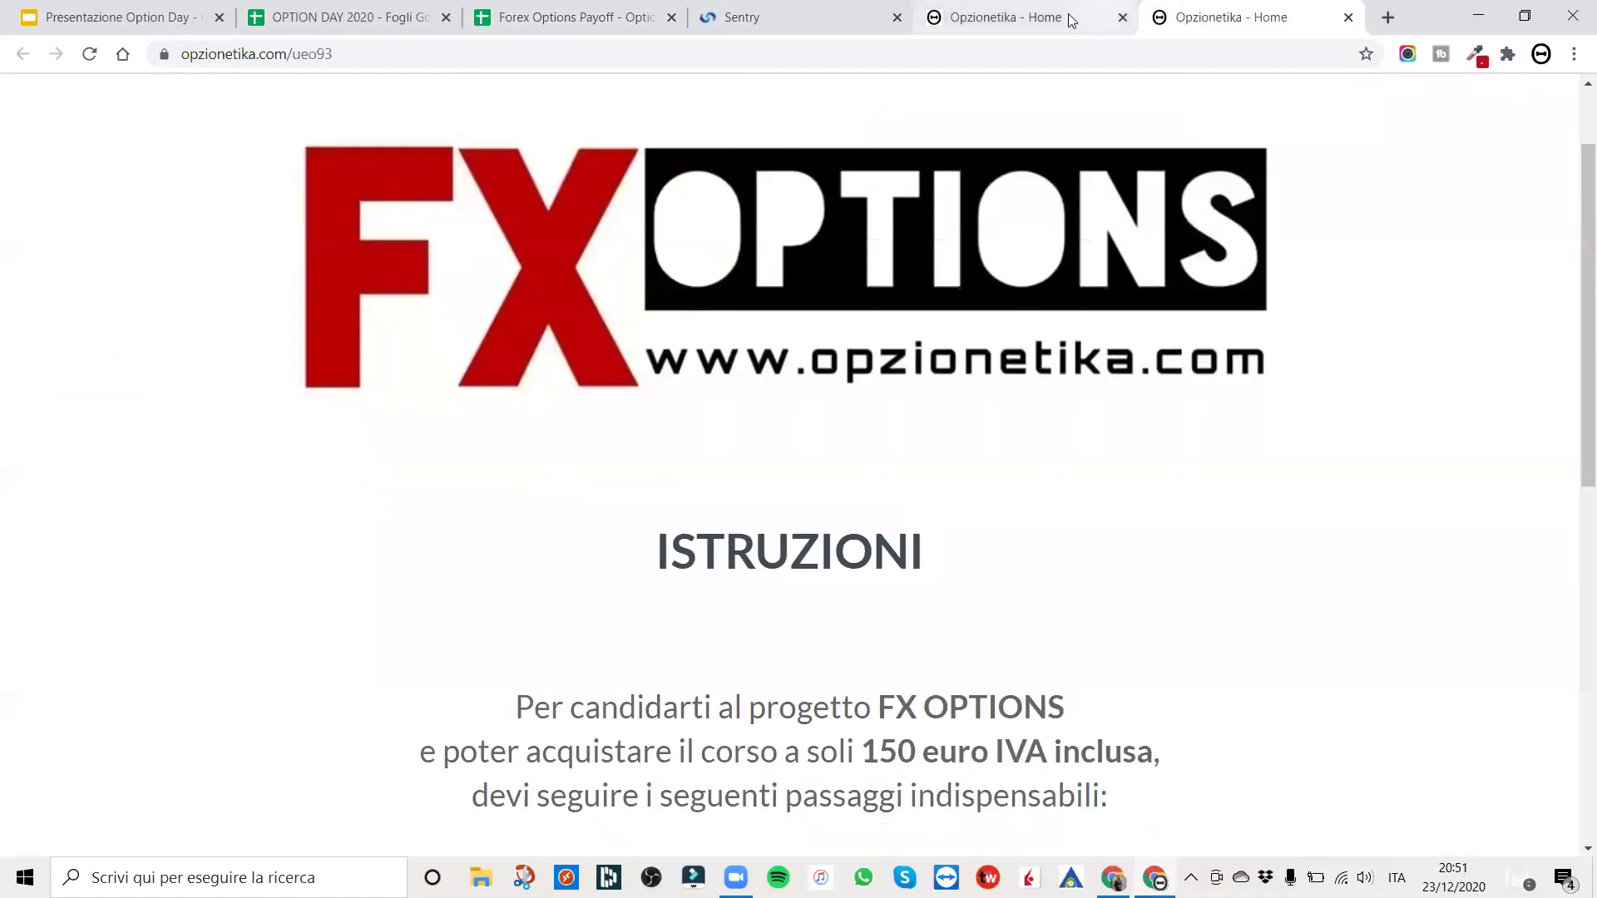
{"action": "left_click", "coordinate": [1060, 21]}
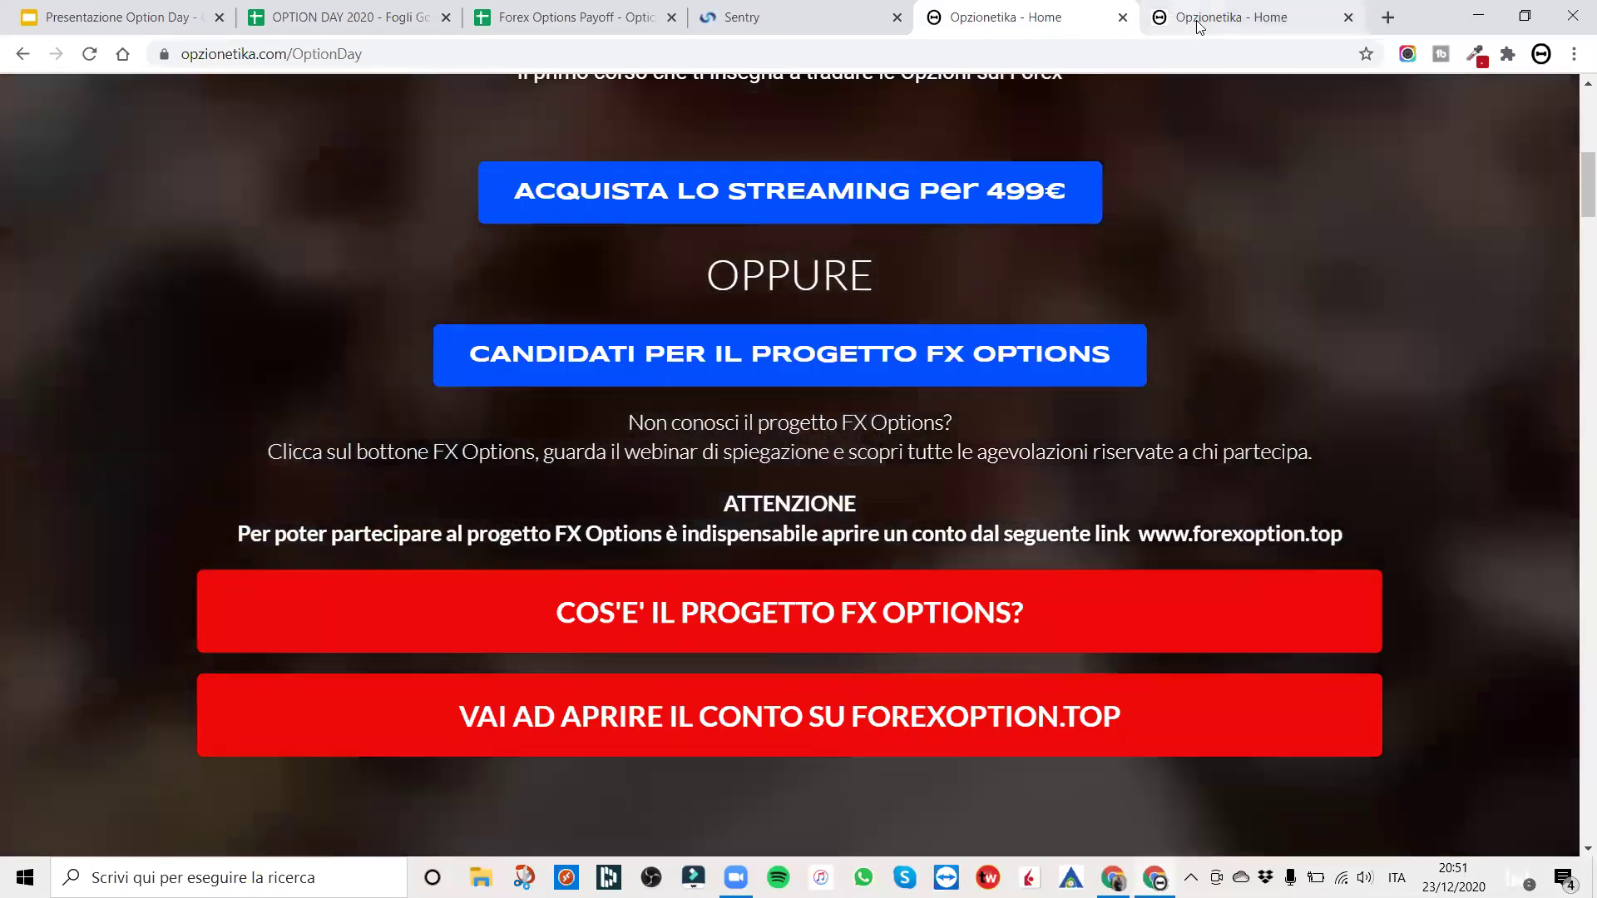
{"action": "left_click", "coordinate": [1164, 16]}
{"action": "scroll", "coordinate": [1027, 672], "scroll_direction": "down", "scroll_amount": 3}
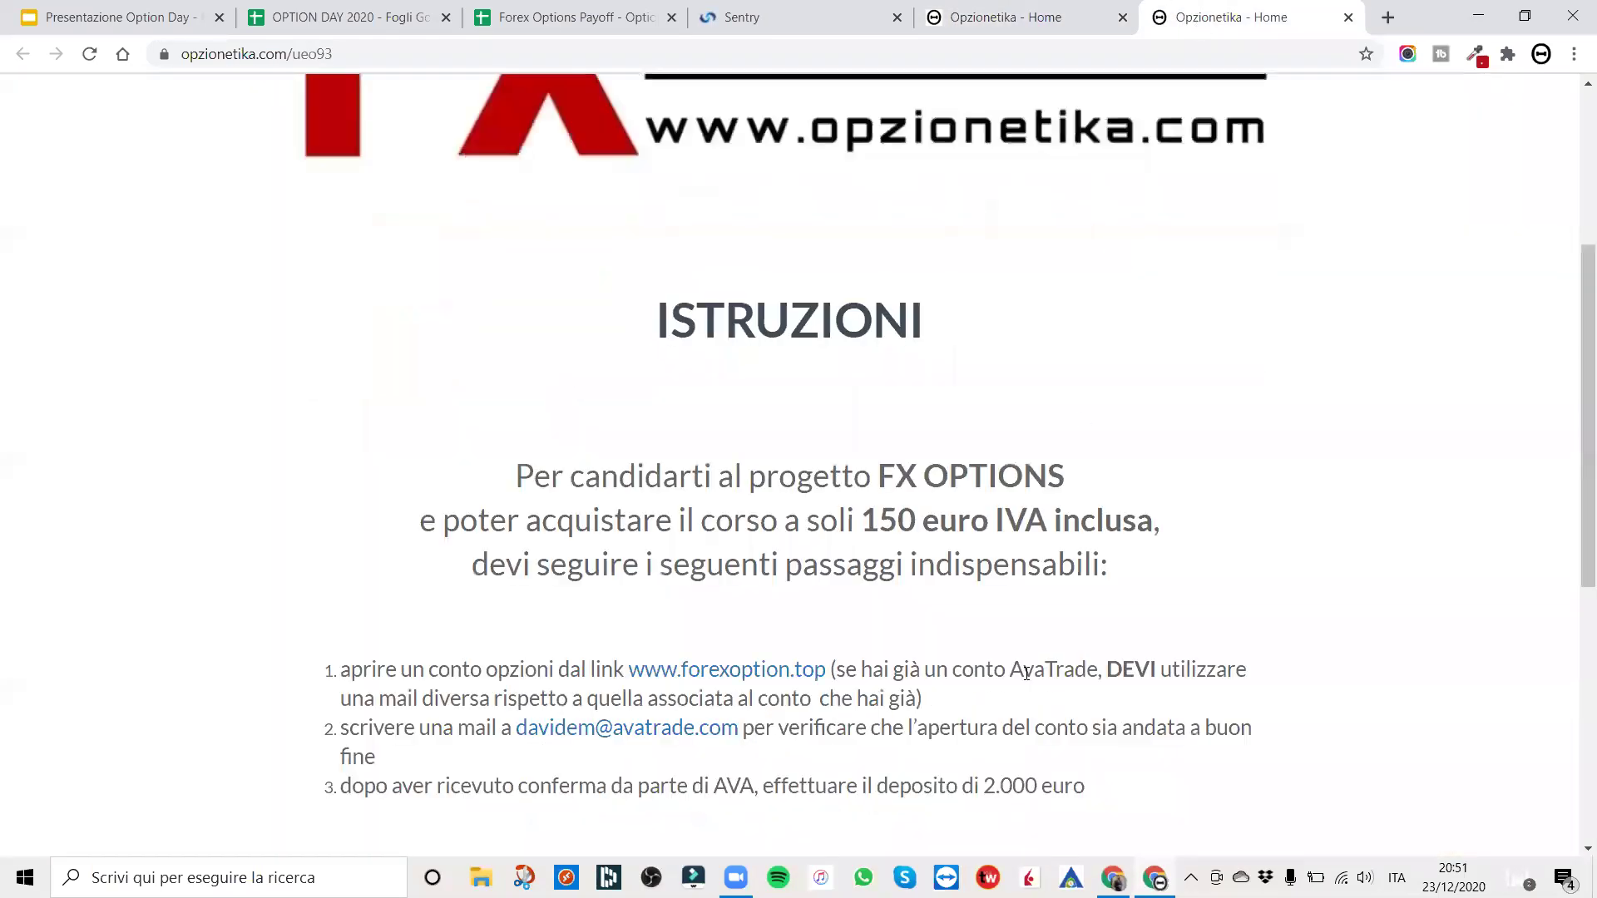
{"action": "scroll", "coordinate": [701, 571], "scroll_direction": "down", "scroll_amount": 3}
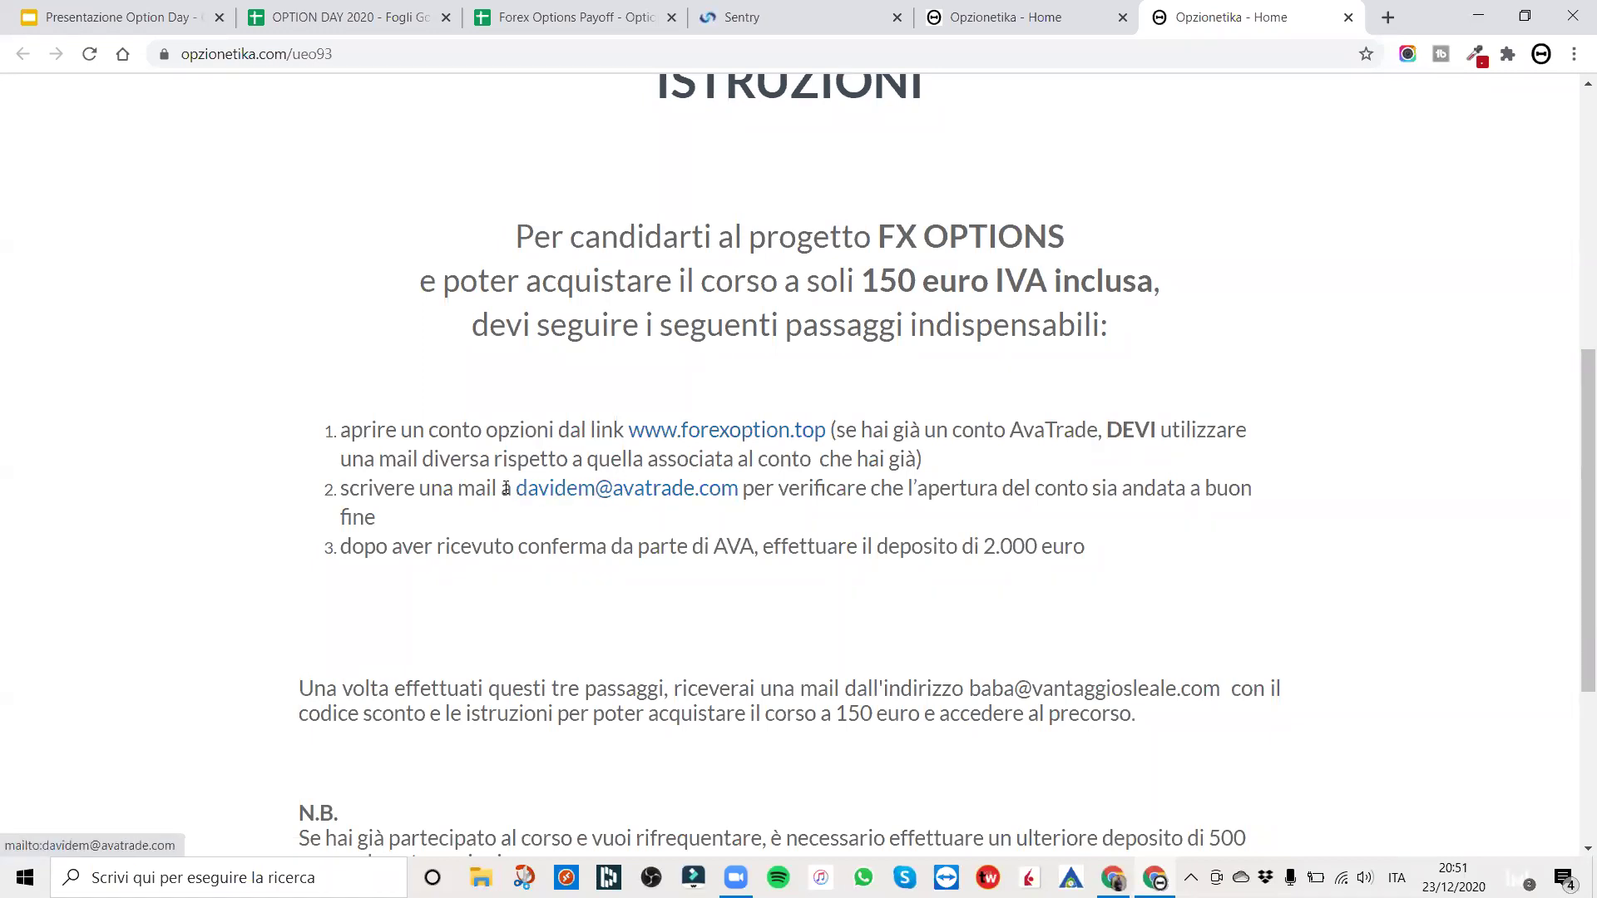
{"action": "left_click_drag", "start_coordinate": [515, 492], "coordinate": [762, 588]}
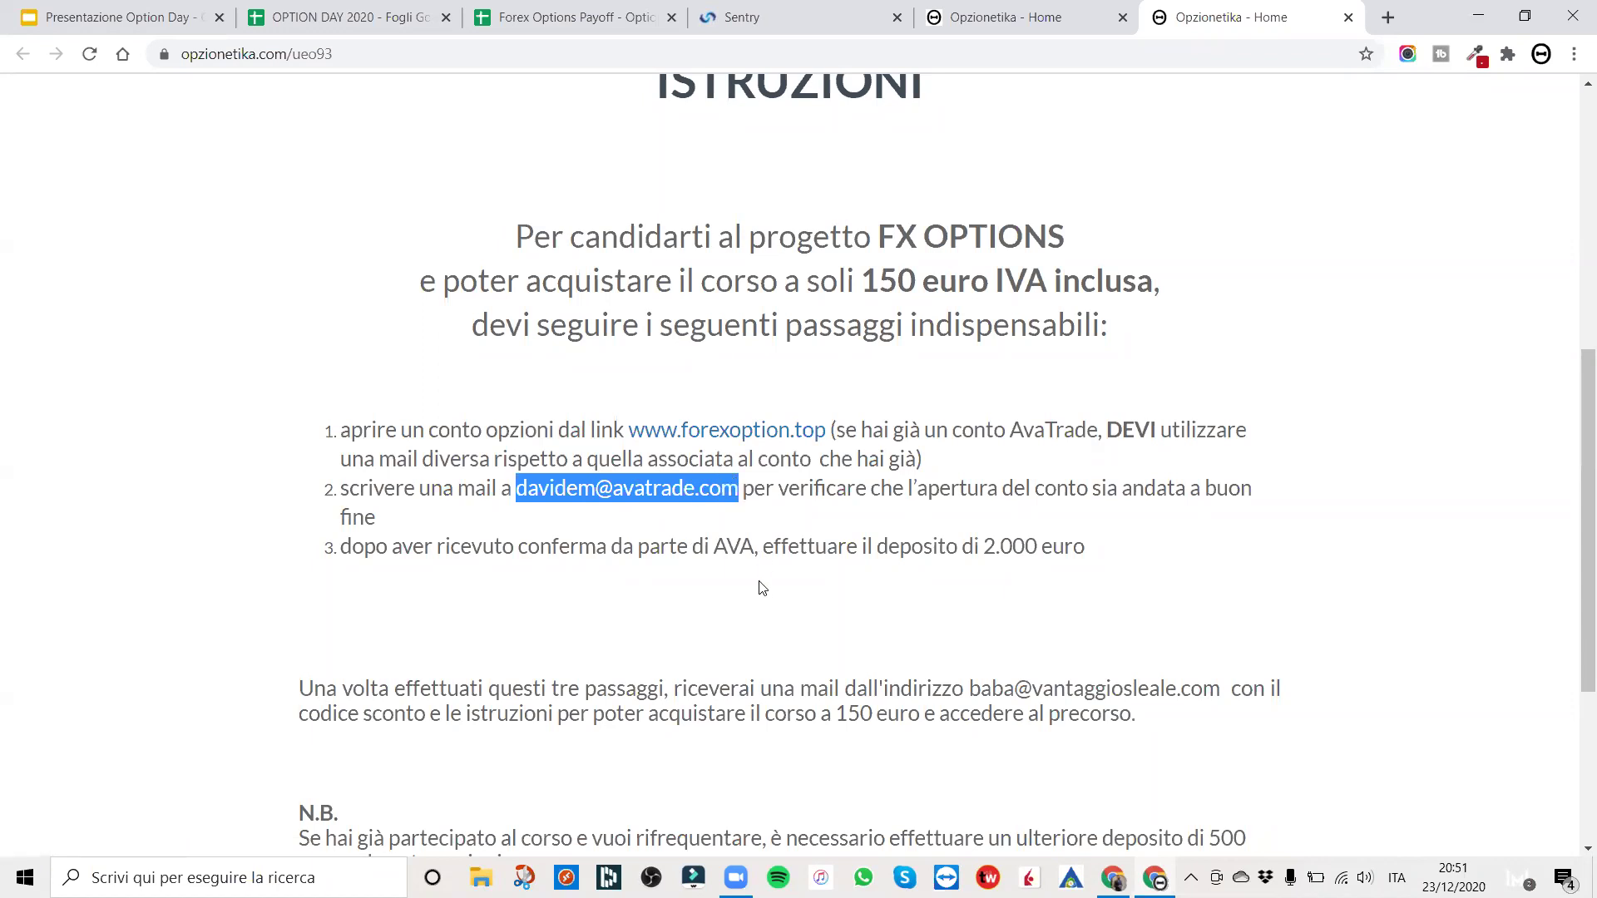